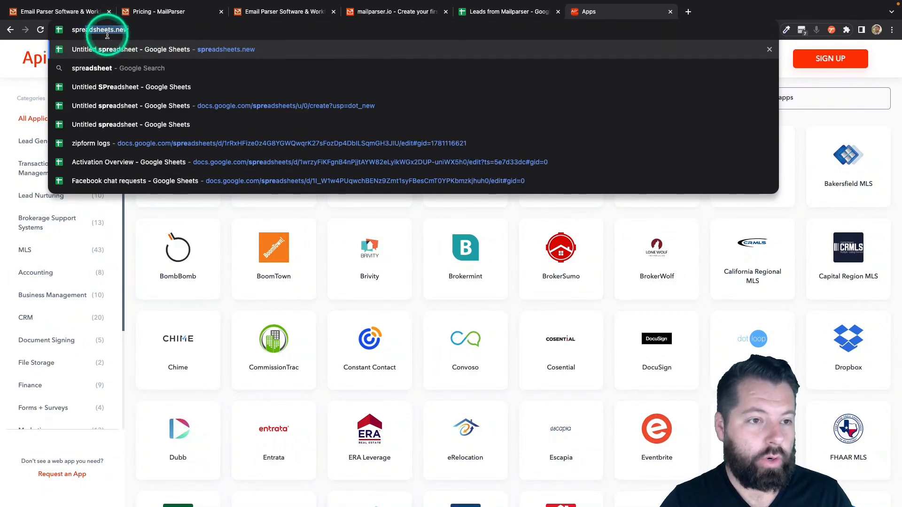
Create a blank Google Sheets spreadsheet through spreadsheets.new.
{"action": "type", "text": "s."}
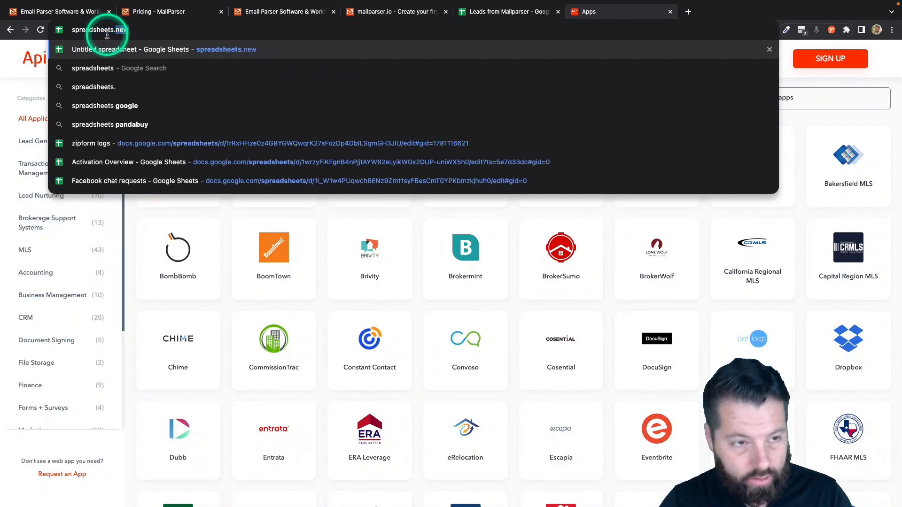
{"action": "type", "text": "new"}
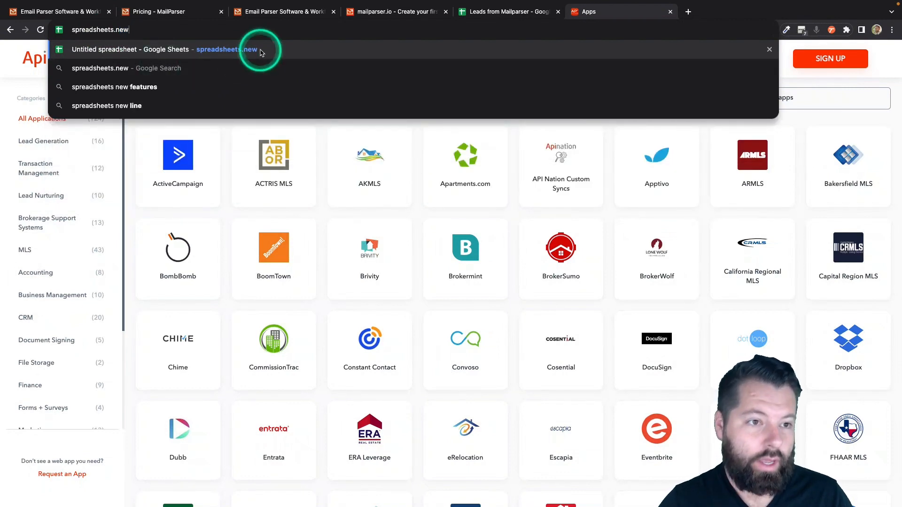
{"action": "left_click", "coordinate": [259, 49]}
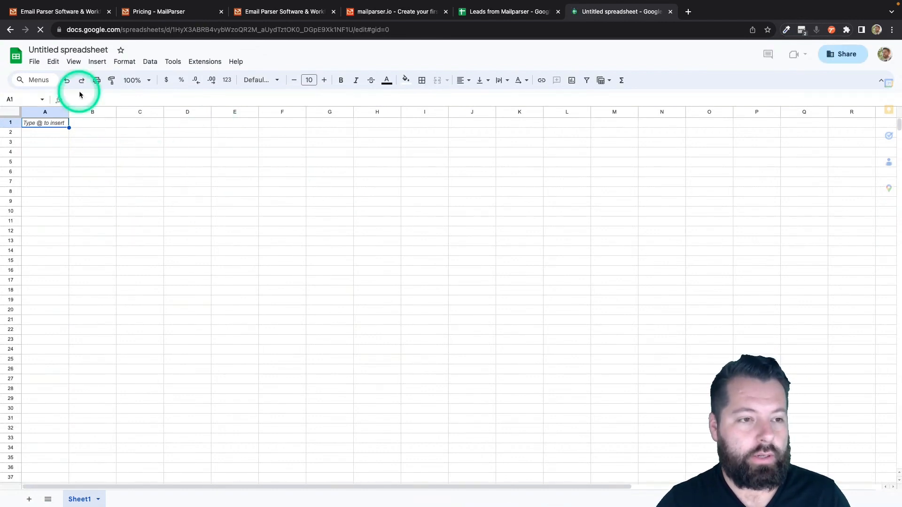
Rename the blank spreadsheet as New Leads From Mailparser.
{"action": "left_click", "coordinate": [57, 50]}
{"action": "type", "text": "New"}
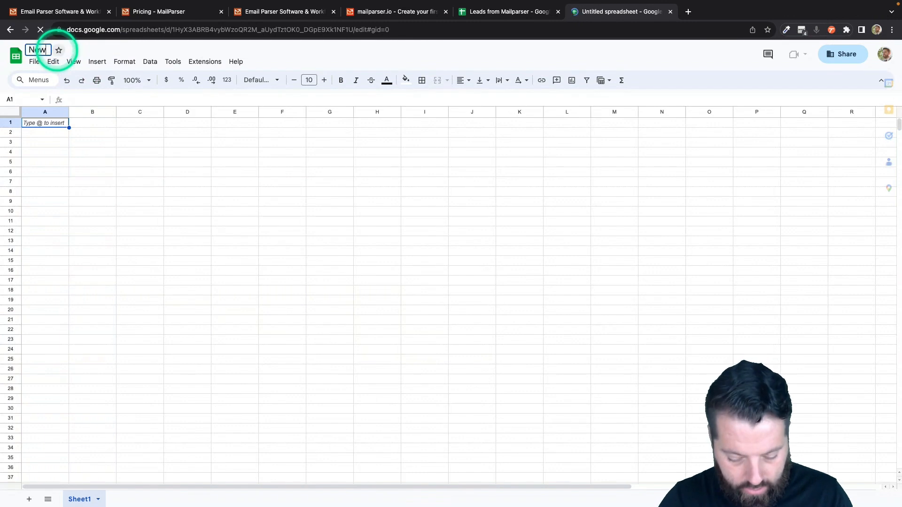
{"action": "type", "text": " Leads Fr"}
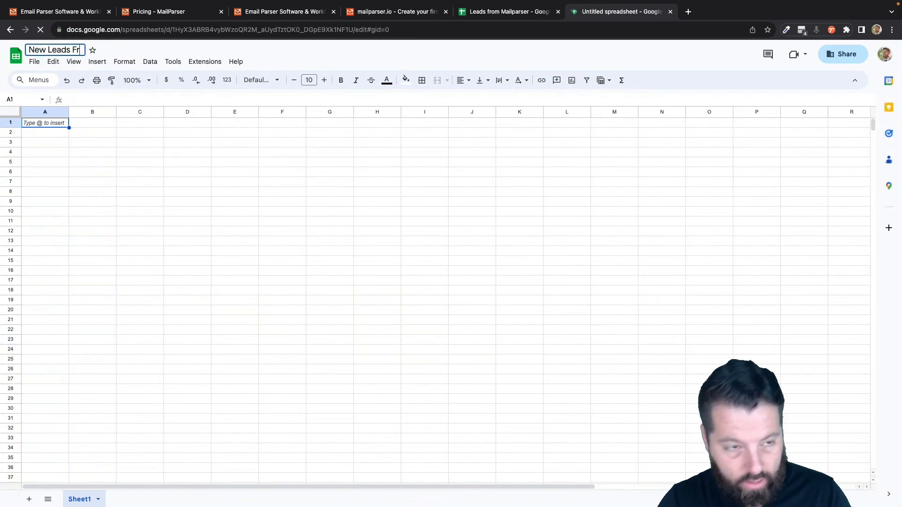
{"action": "type", "text": "om Mailparser"}
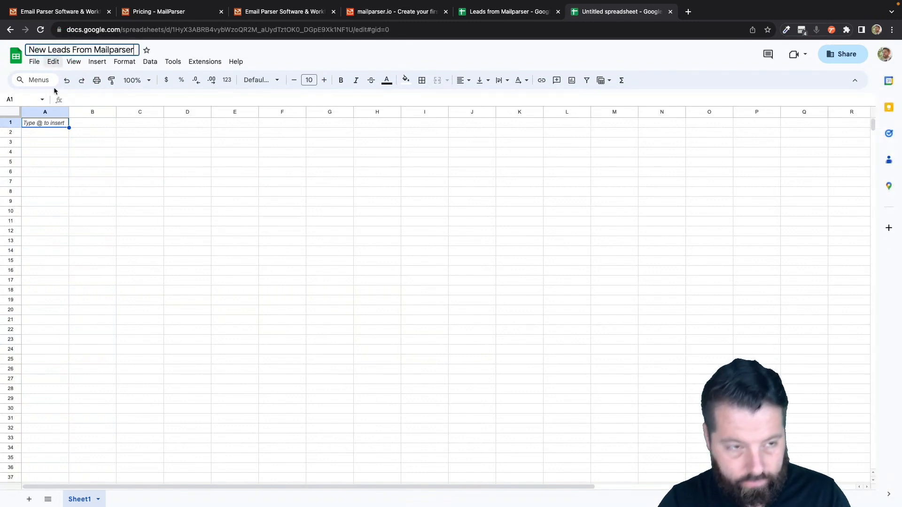
{"action": "left_click", "coordinate": [53, 144]}
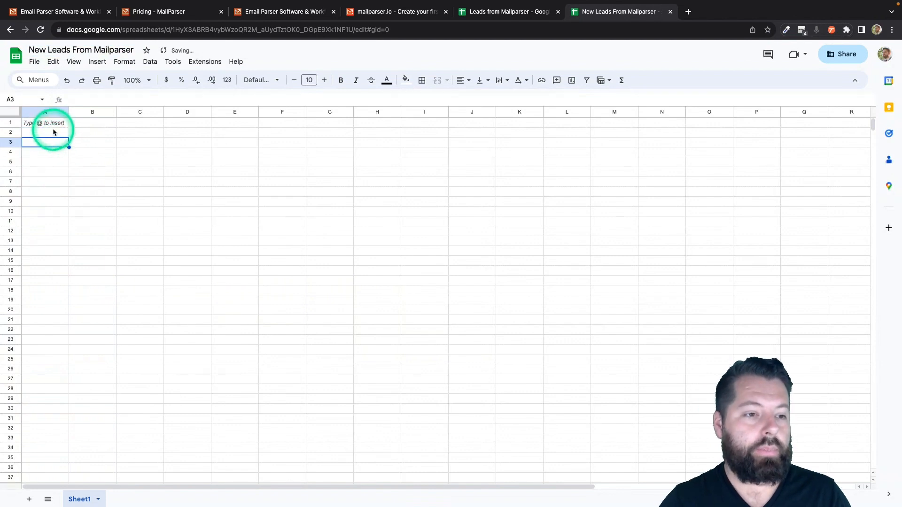
Enter the column headers Fname, Lname, Email, Phone and Message in cells A1 through E1.
{"action": "left_click", "coordinate": [54, 126]}
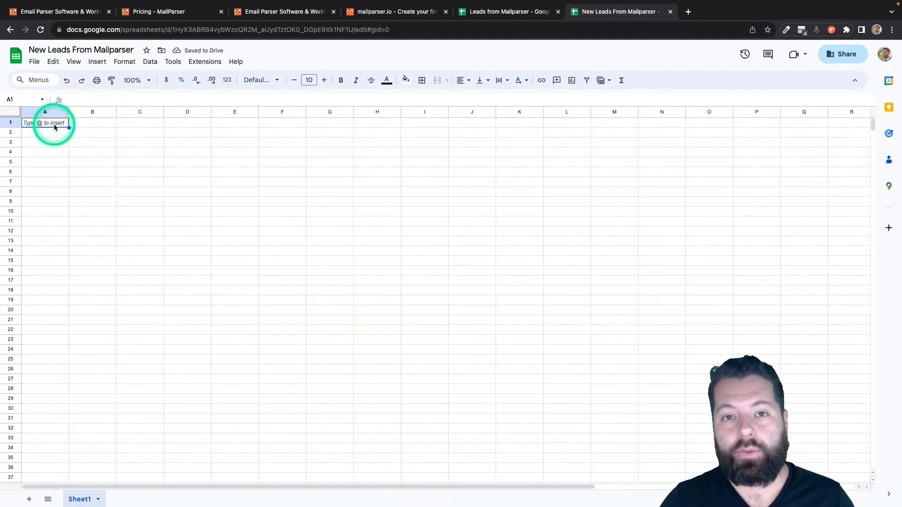
{"action": "type", "text": "Fname"}
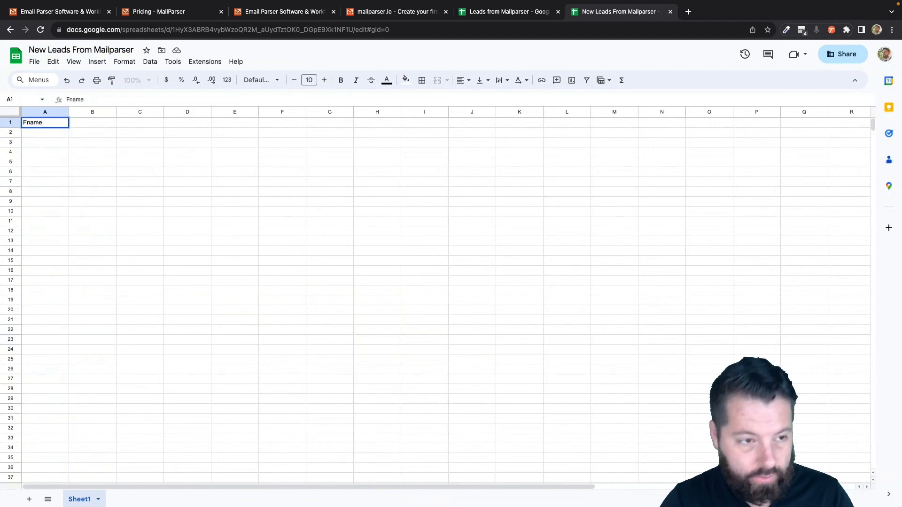
{"action": "key", "text": "Tab"}
{"action": "type", "text": "Lname"}
{"action": "key", "text": "Tab"}
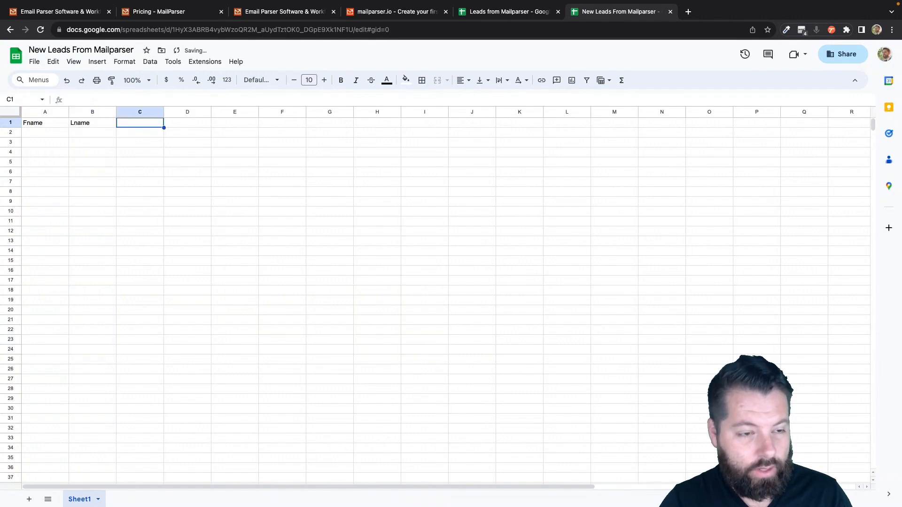
{"action": "type", "text": "Email"}
{"action": "key", "text": "Tab"}
{"action": "type", "text": "Phone"}
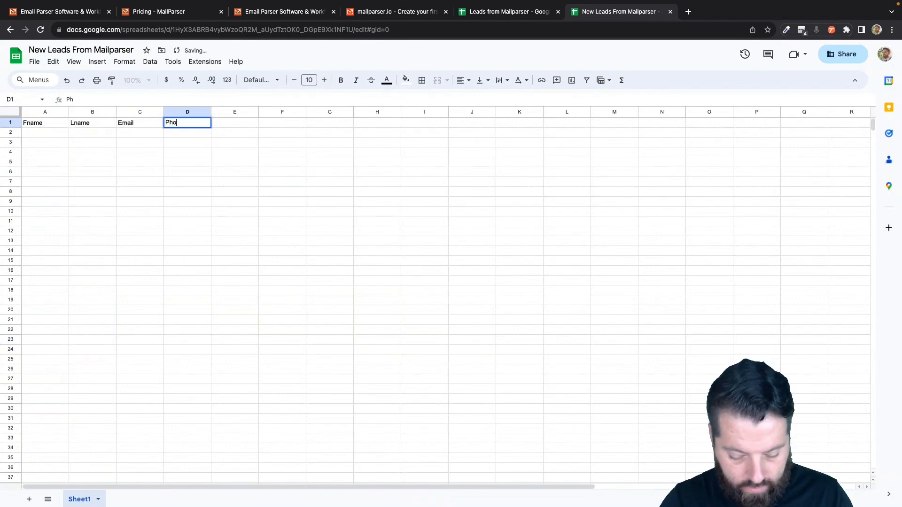
{"action": "key", "text": "Tab"}
{"action": "type", "text": "Mess"}
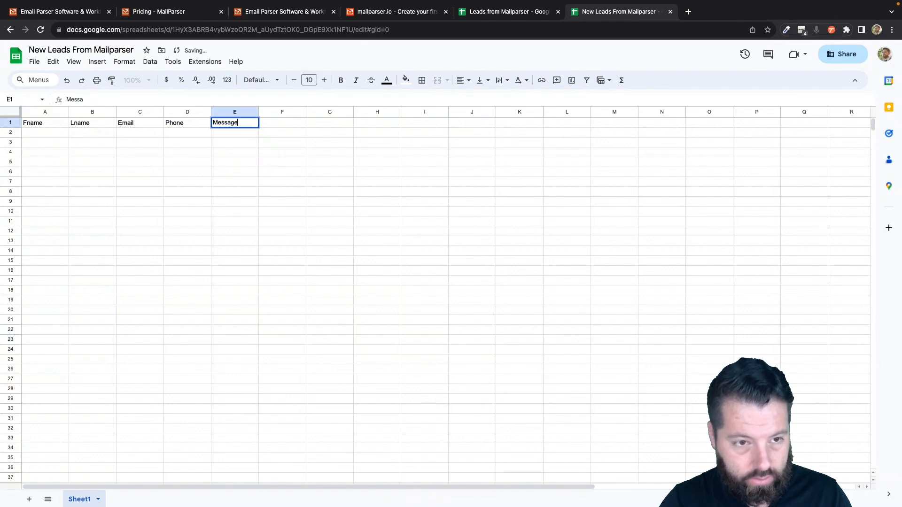
{"action": "key", "text": "Tab"}
Add the headers Address, City, State and Zip in cells F1 through I1.
{"action": "type", "text": "S"}
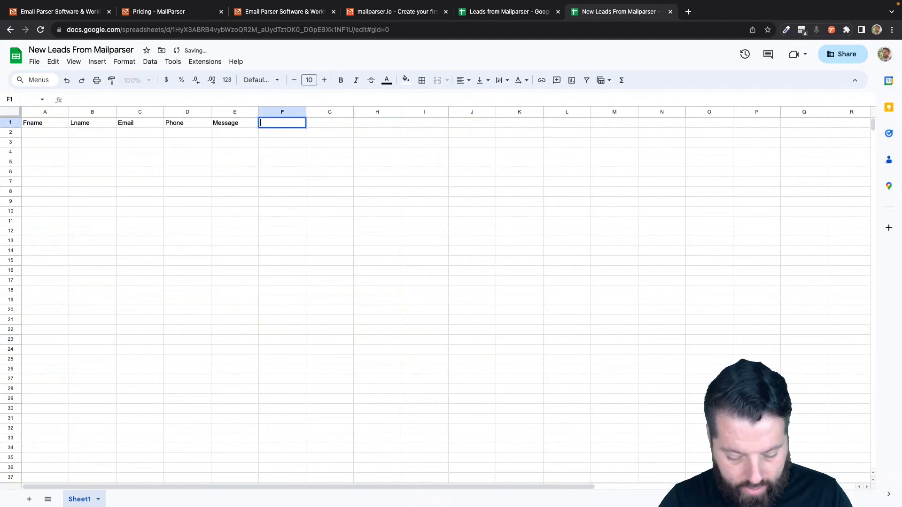
{"action": "type", "text": "Address"}
{"action": "key", "text": "Tab"}
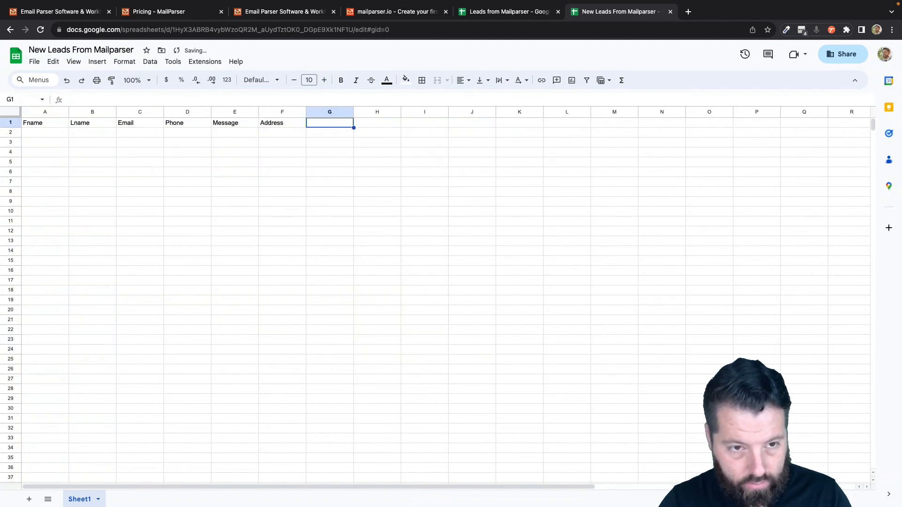
{"action": "type", "text": "City"}
{"action": "key", "text": "Tab"}
{"action": "type", "text": "S"}
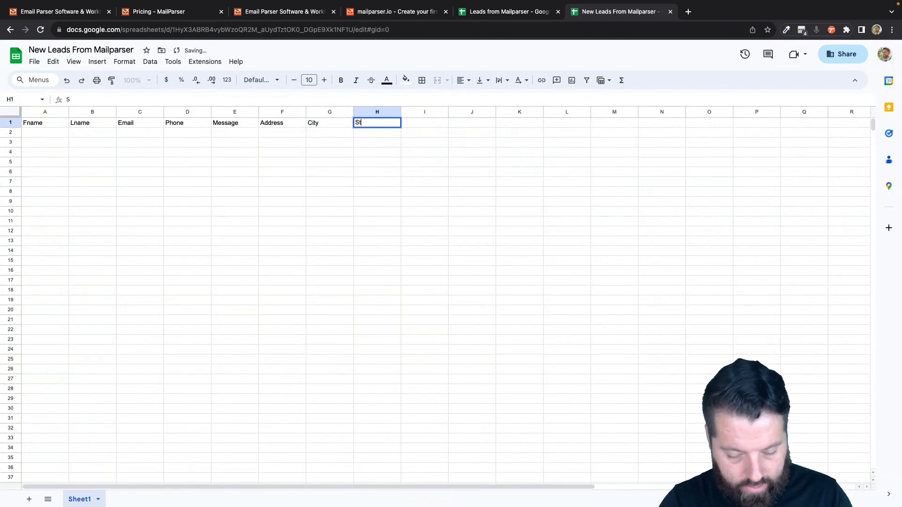
{"action": "type", "text": "tate Zip"}
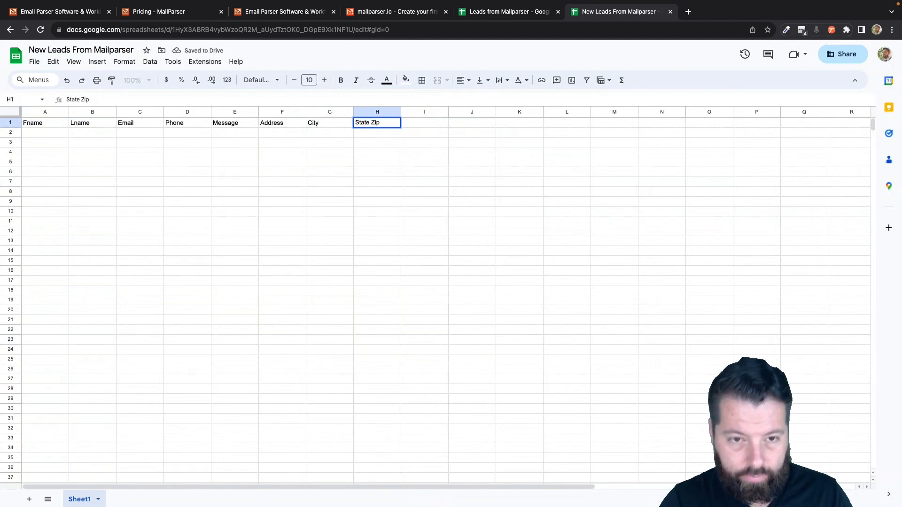
{"action": "key", "text": "Tab"}
{"action": "type", "text": "Z"}
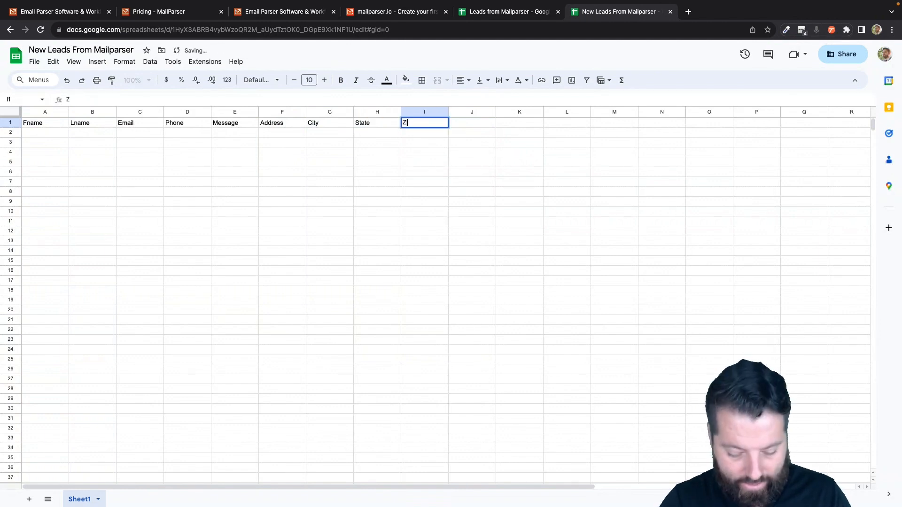
{"action": "type", "text": "ip"}
{"action": "key", "text": "Return"}
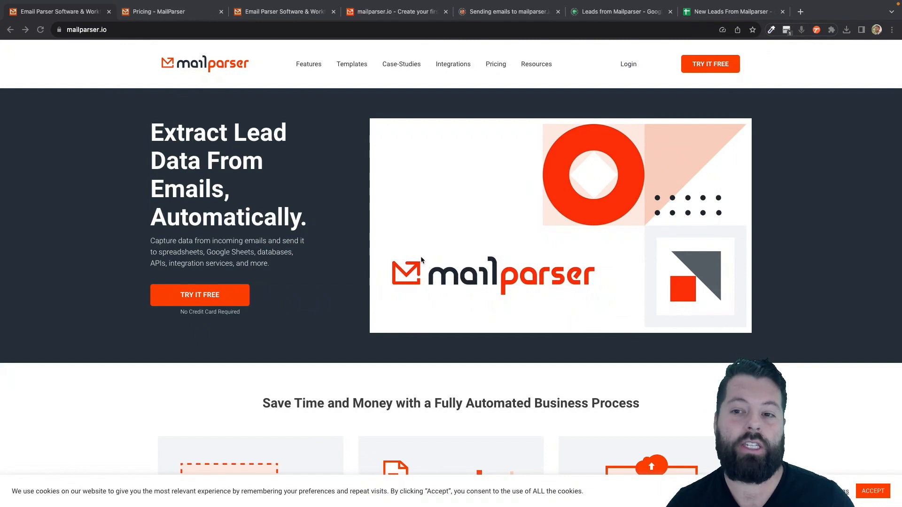
Switch to Mailparser, view its pricing plans and create a first inbox named Leads with no category.
{"action": "left_click", "coordinate": [179, 13]}
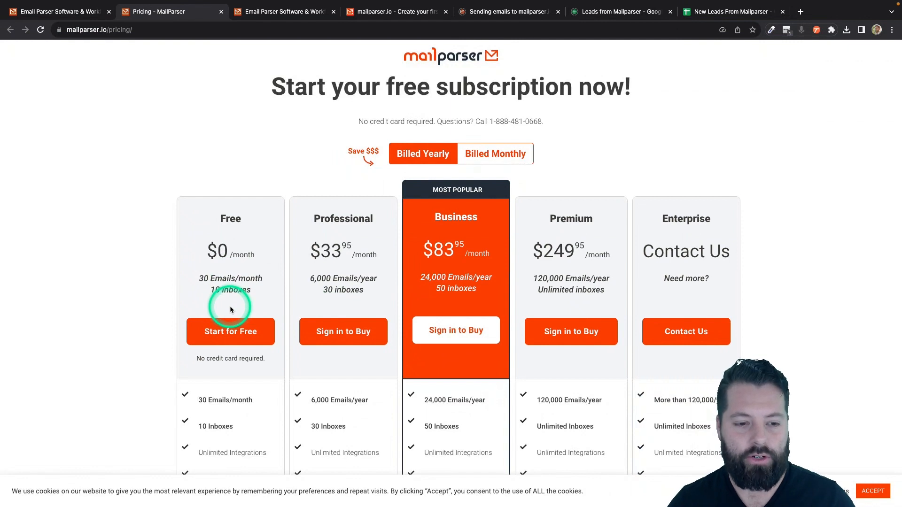
{"action": "left_click", "coordinate": [380, 13]}
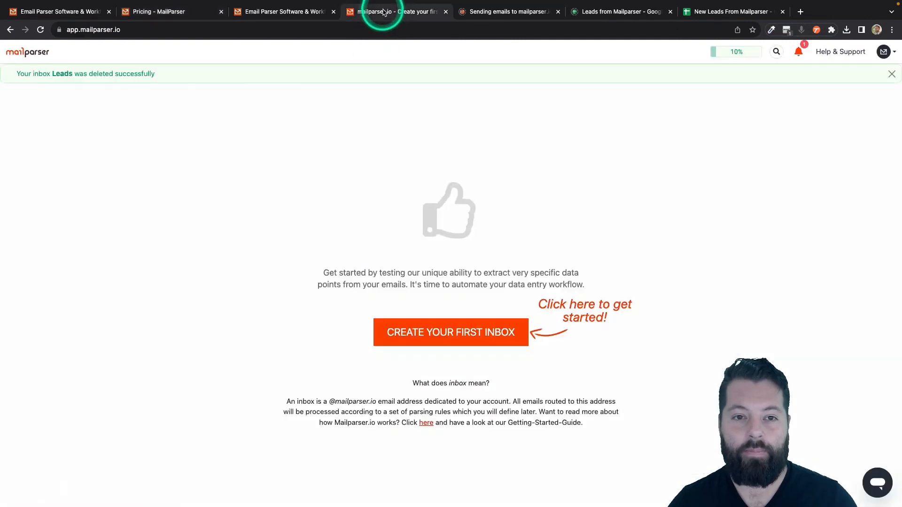
{"action": "left_click", "coordinate": [448, 334]}
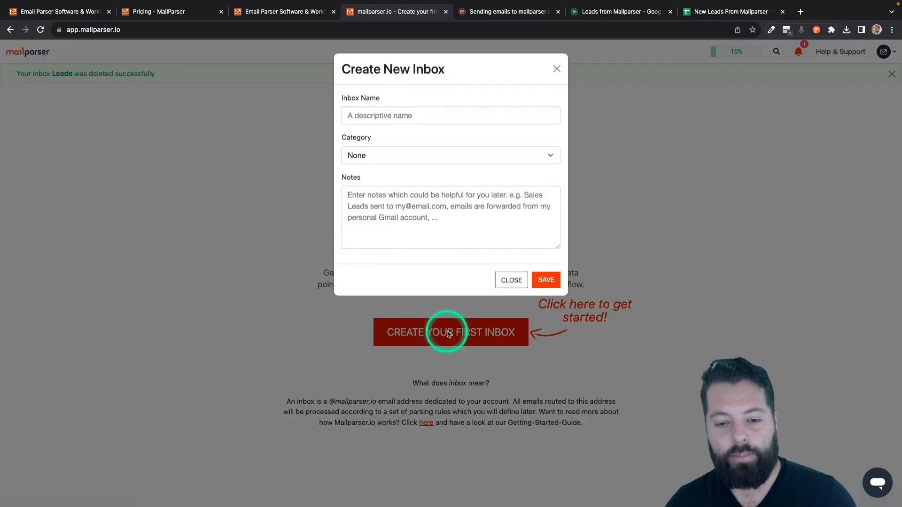
{"action": "left_click", "coordinate": [404, 116]}
{"action": "type", "text": "L"}
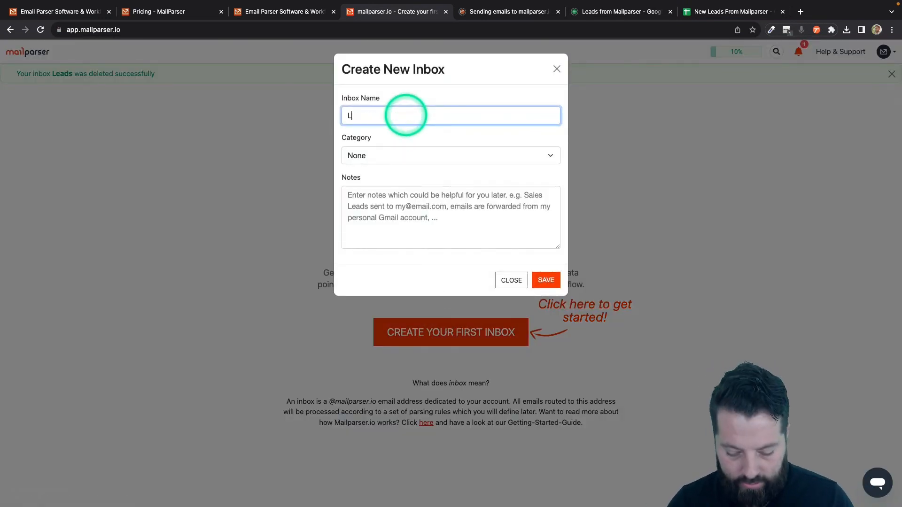
{"action": "type", "text": "E"}
{"action": "key", "text": "BackSpace"}
{"action": "type", "text": "eads"}
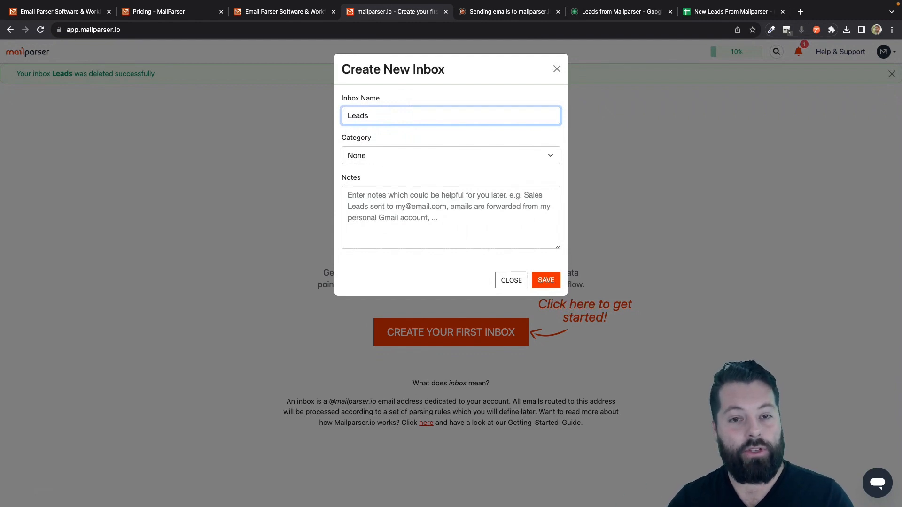
{"action": "left_click", "coordinate": [546, 284]}
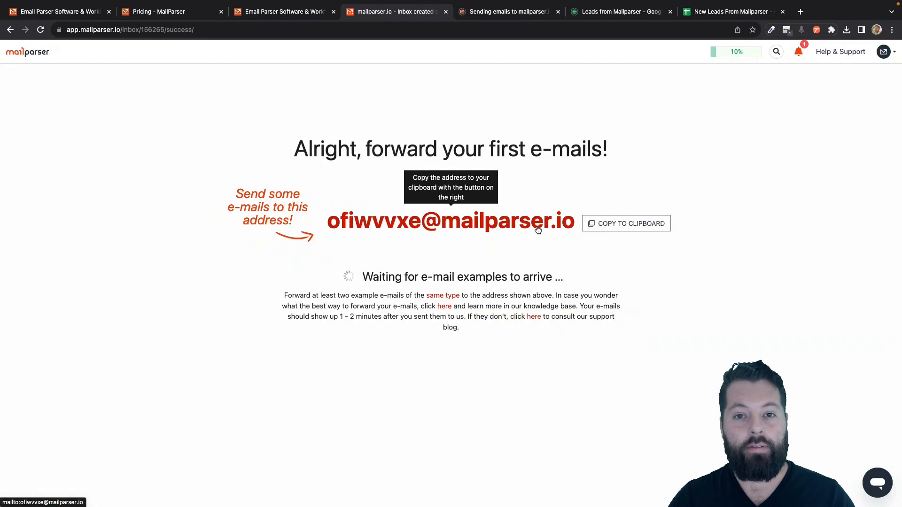
Copy the new inbox's forwarding email address to the clipboard.
{"action": "left_click", "coordinate": [468, 231]}
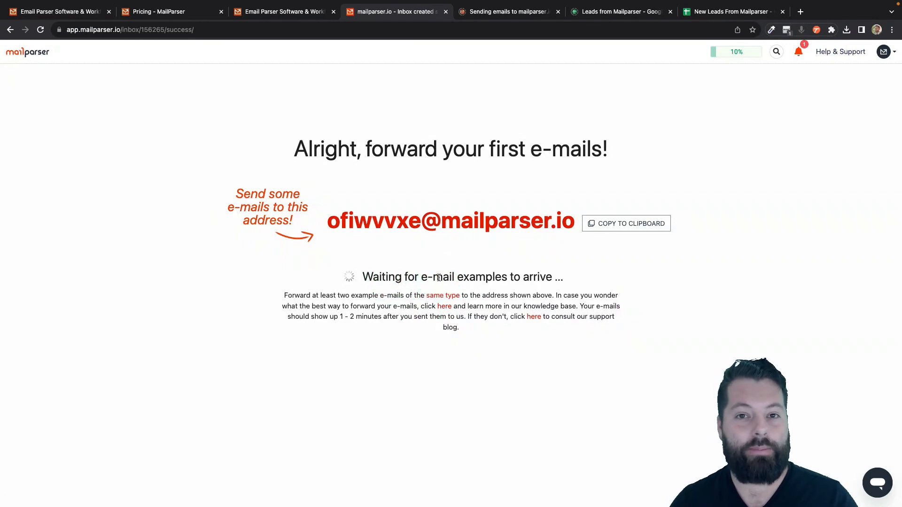
{"action": "left_click", "coordinate": [627, 229]}
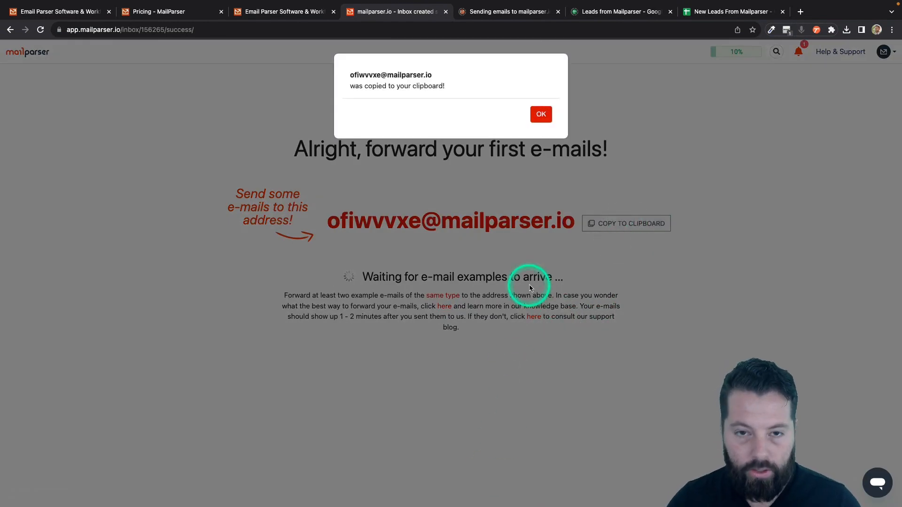
{"action": "left_click", "coordinate": [541, 114]}
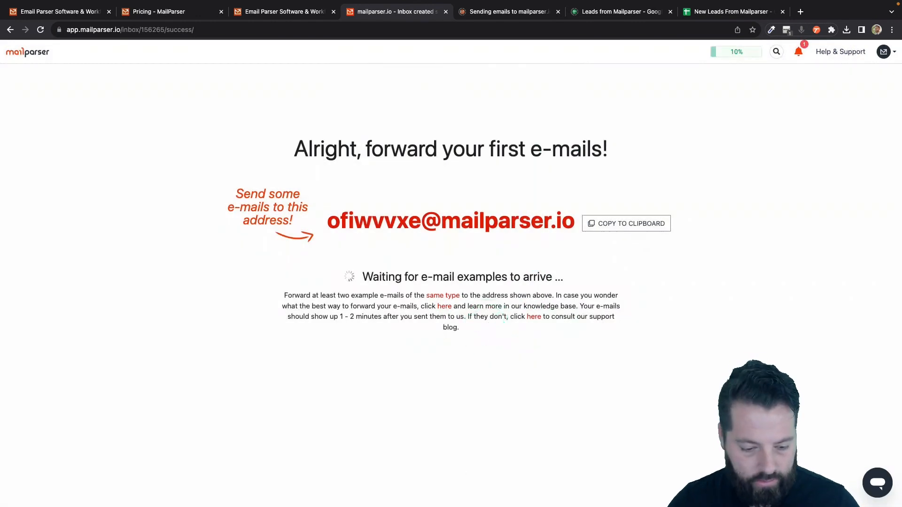
{"action": "left_click", "coordinate": [484, 278]}
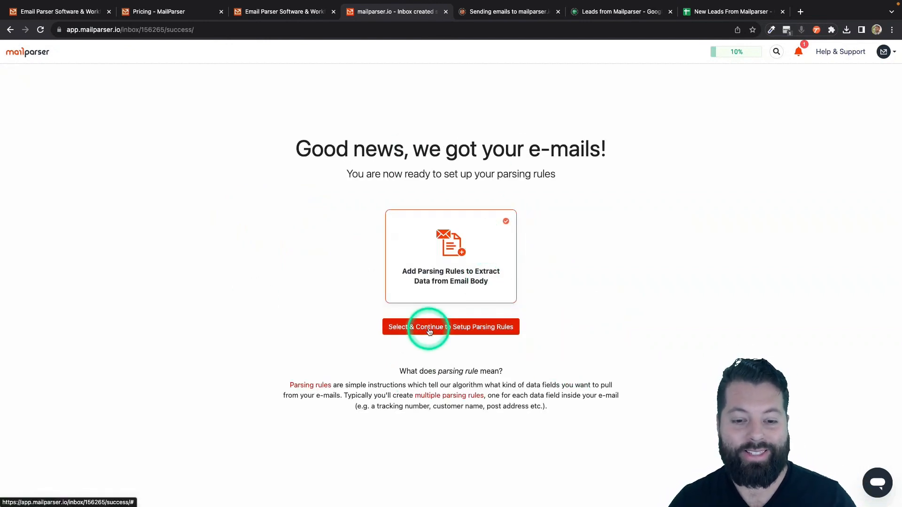
Set up the inbox's parsing rules from the Realtor.CA inquiry template in the Real Estate category.
{"action": "left_click", "coordinate": [470, 330]}
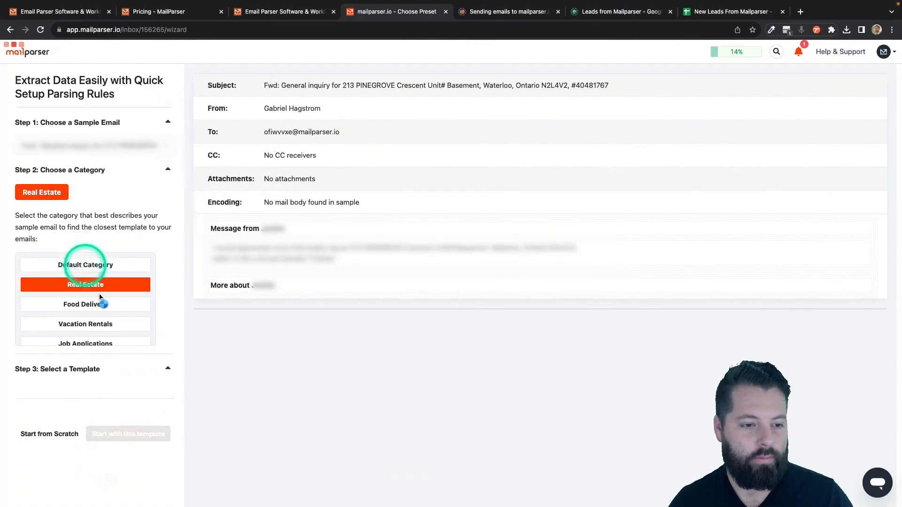
{"action": "scroll", "coordinate": [124, 329], "scroll_direction": "down", "scroll_amount": 3}
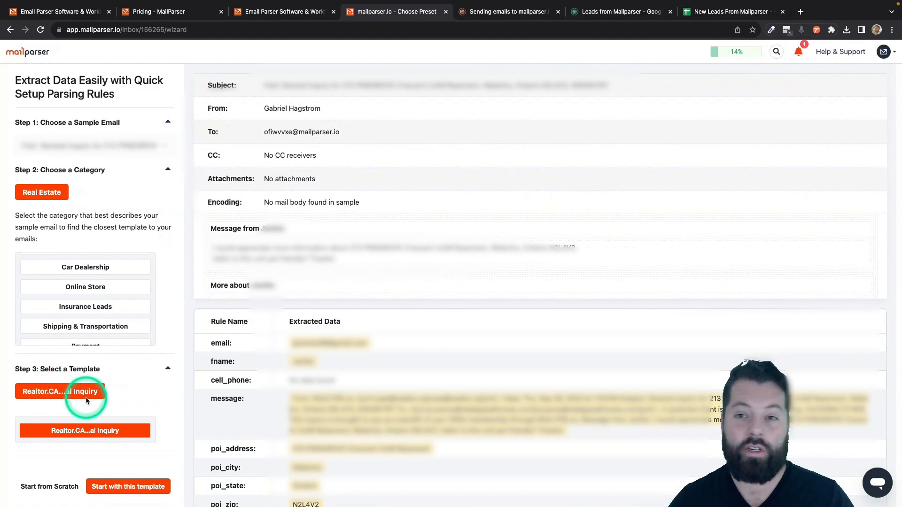
{"action": "scroll", "coordinate": [120, 398], "scroll_direction": "down", "scroll_amount": 1}
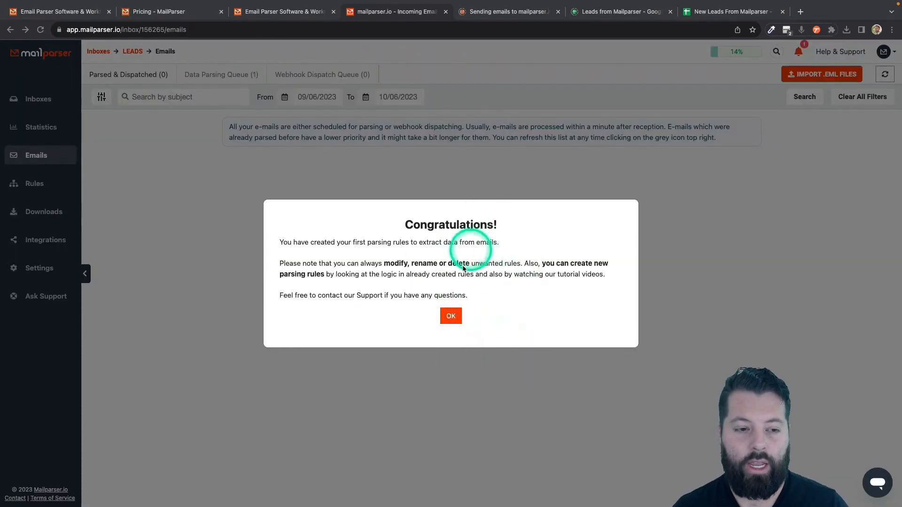
{"action": "left_click", "coordinate": [452, 315]}
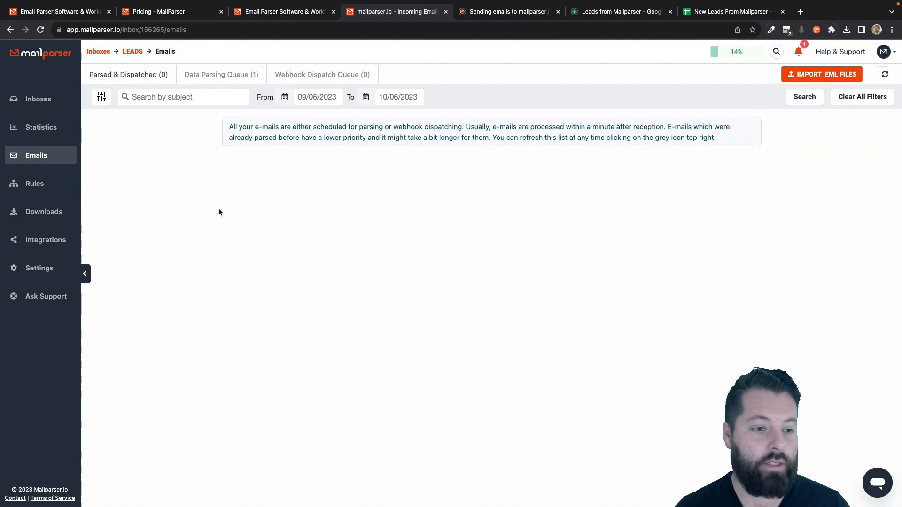
Start a new Google Sheets integration for the Leads inbox.
{"action": "left_click", "coordinate": [40, 243]}
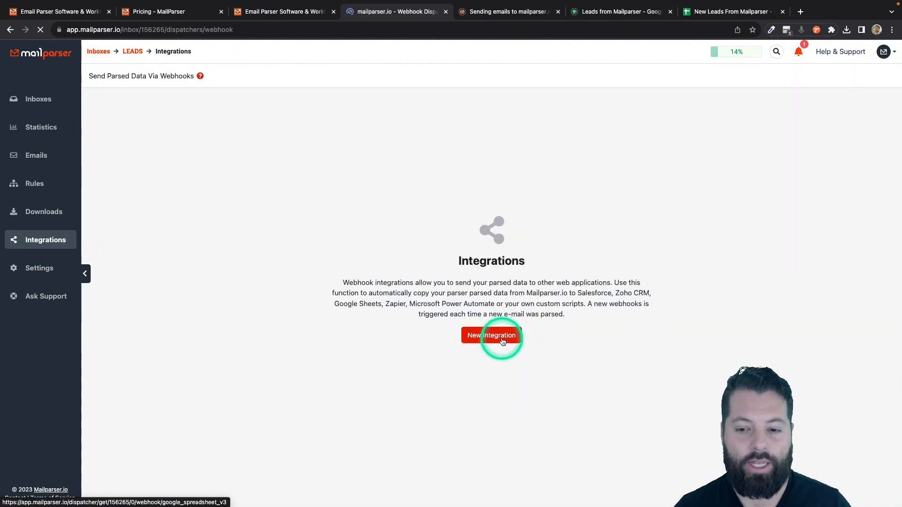
{"action": "left_click", "coordinate": [503, 341]}
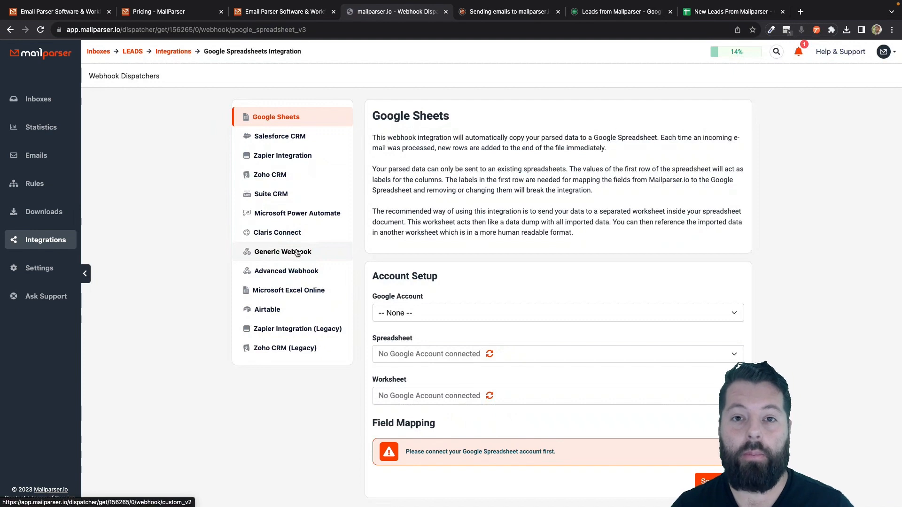
{"action": "left_click", "coordinate": [303, 254]}
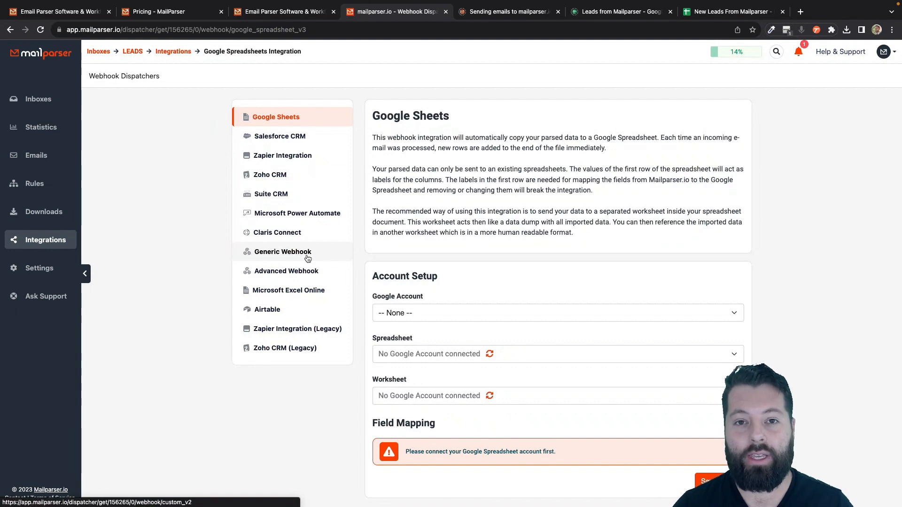
{"action": "left_click", "coordinate": [355, 229]}
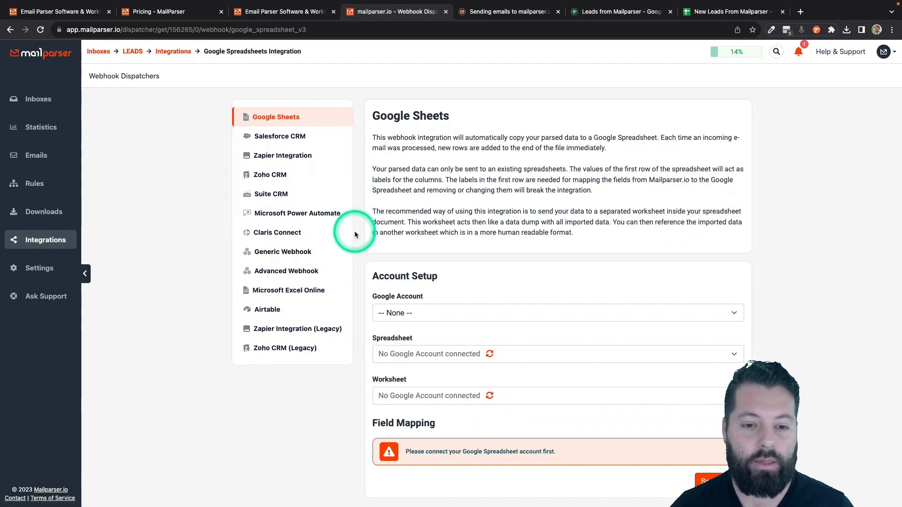
{"action": "left_click", "coordinate": [362, 162]}
{"action": "left_click", "coordinate": [265, 115]}
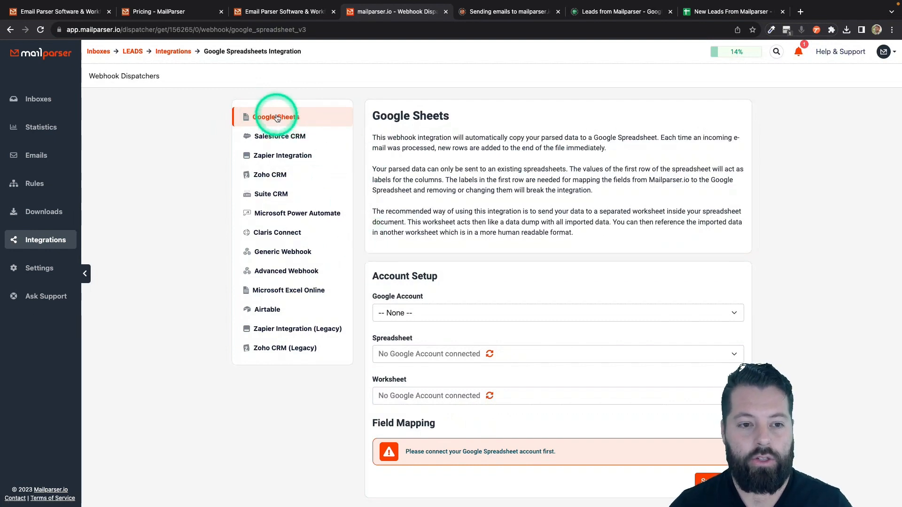
Choose the already connected Google account for the Google Sheets integration.
{"action": "scroll", "coordinate": [414, 190], "scroll_direction": "down", "scroll_amount": 1}
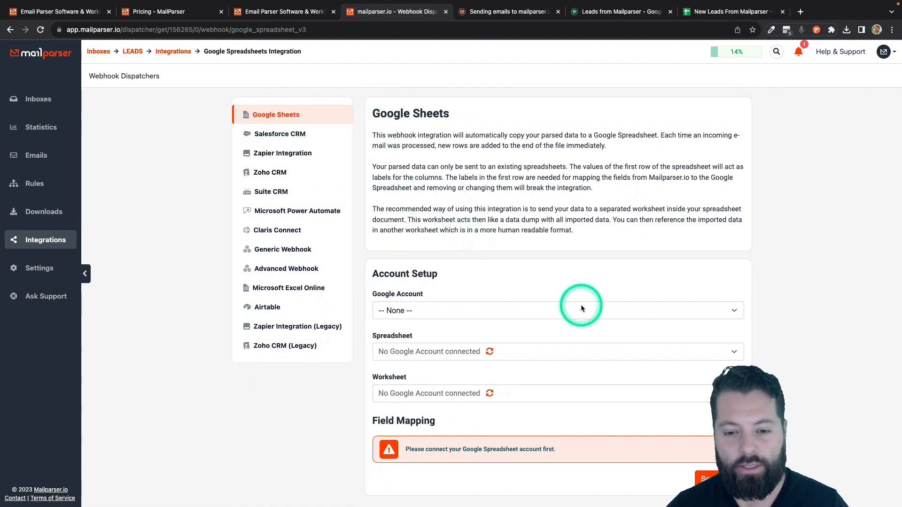
{"action": "left_click", "coordinate": [454, 313]}
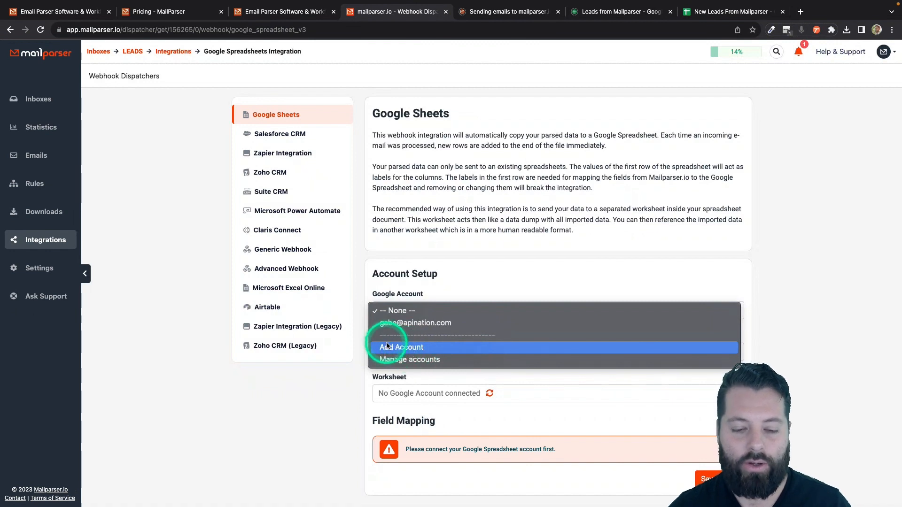
{"action": "left_click", "coordinate": [397, 323]}
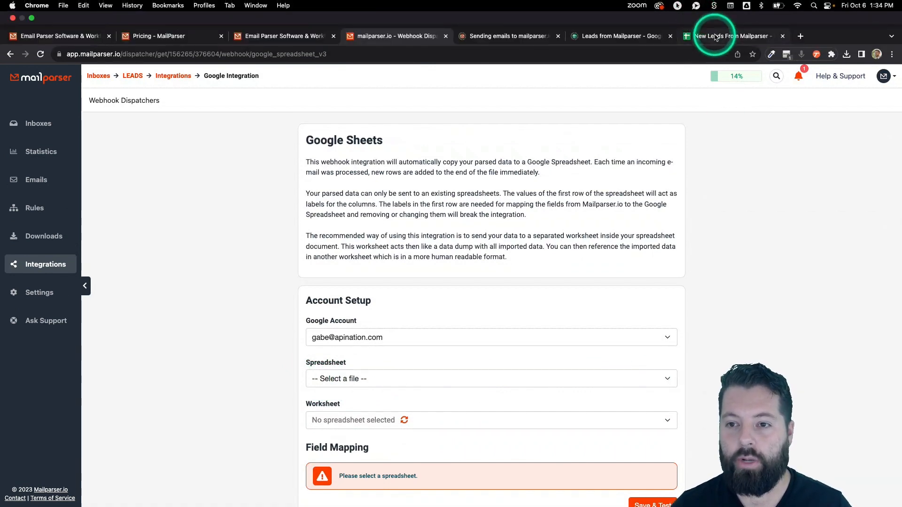
Select New Leads From Mailparser as the spreadsheet that receives the parsed data.
{"action": "key", "text": "ctrl+alt+z"}
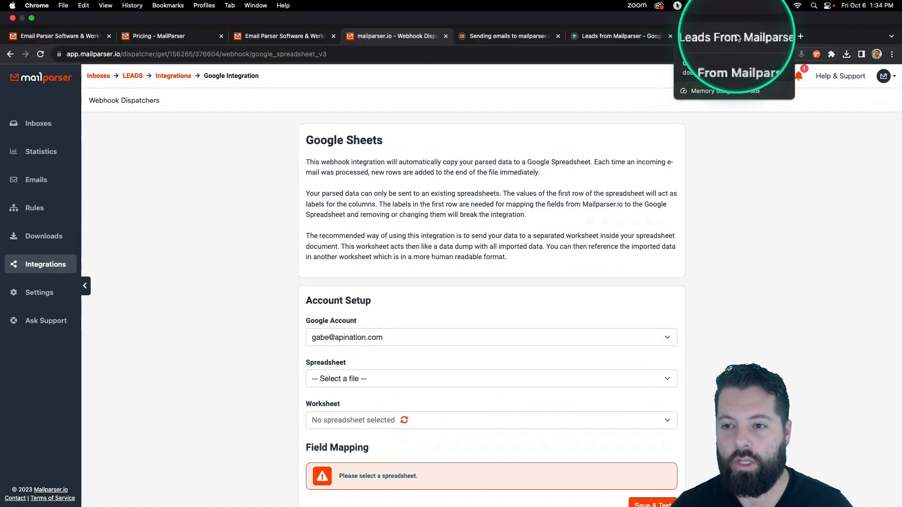
{"action": "key", "text": "ctrl+alt+z"}
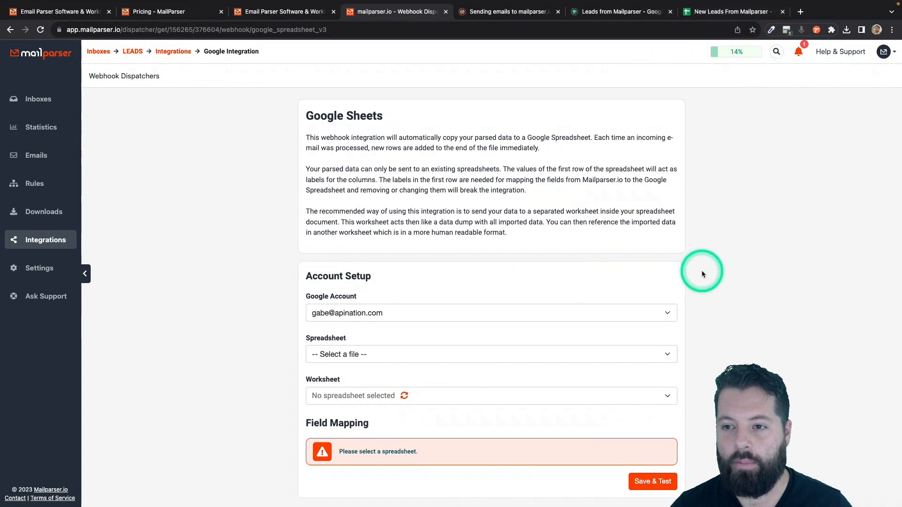
{"action": "left_click", "coordinate": [669, 355]}
{"action": "scroll", "coordinate": [453, 465], "scroll_direction": "down", "scroll_amount": 10}
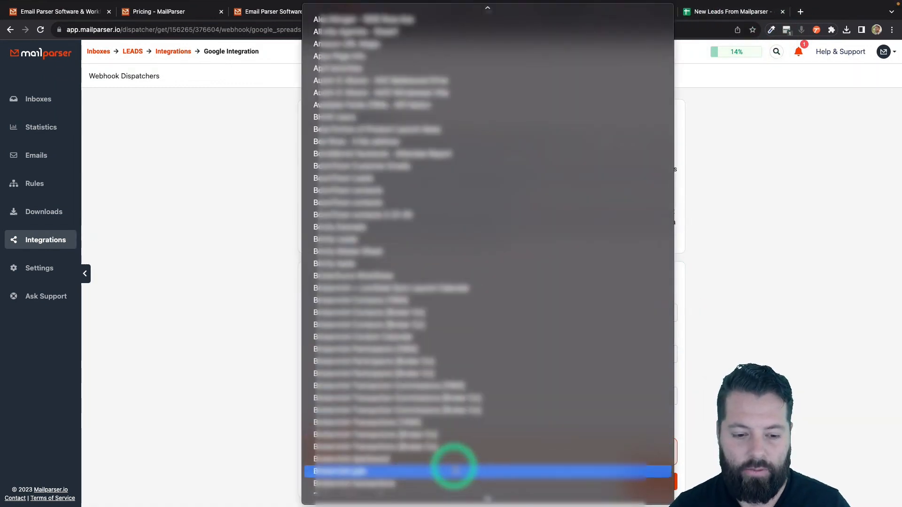
{"action": "scroll", "coordinate": [454, 468], "scroll_direction": "down", "scroll_amount": 15}
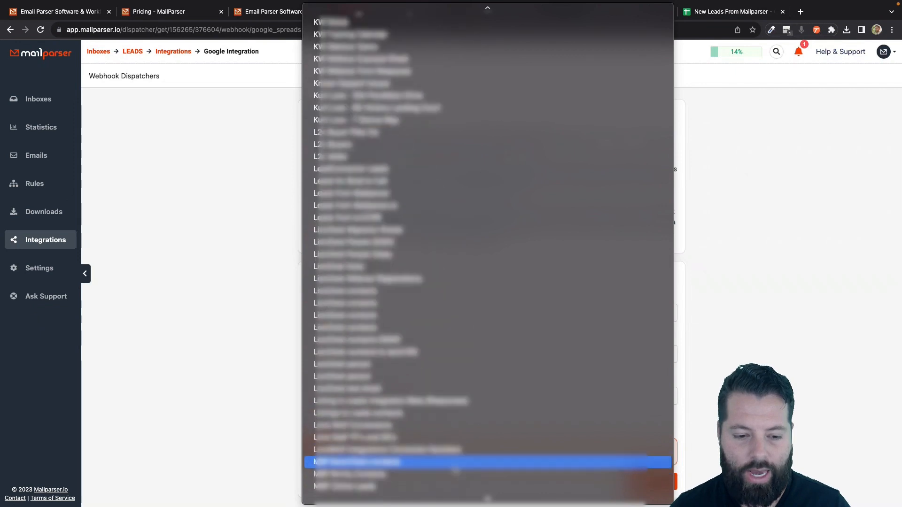
{"action": "scroll", "coordinate": [455, 471], "scroll_direction": "down", "scroll_amount": 15}
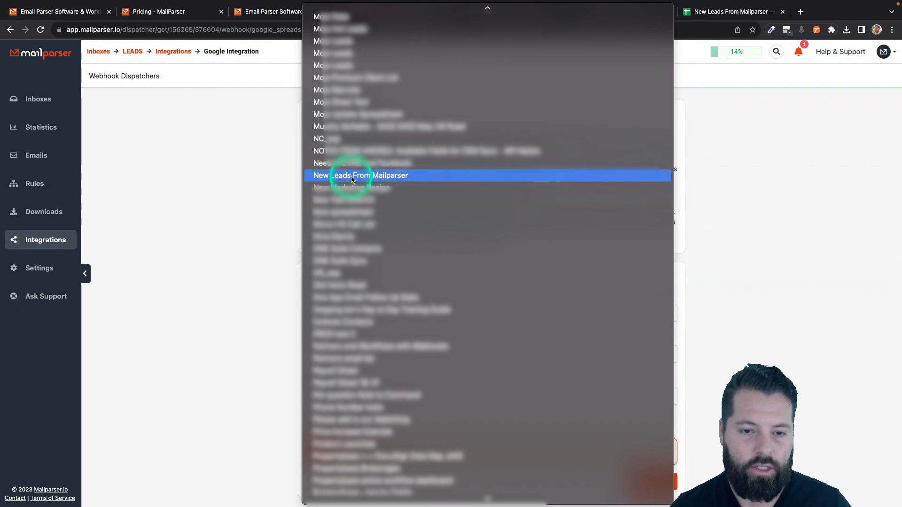
{"action": "left_click", "coordinate": [352, 180]}
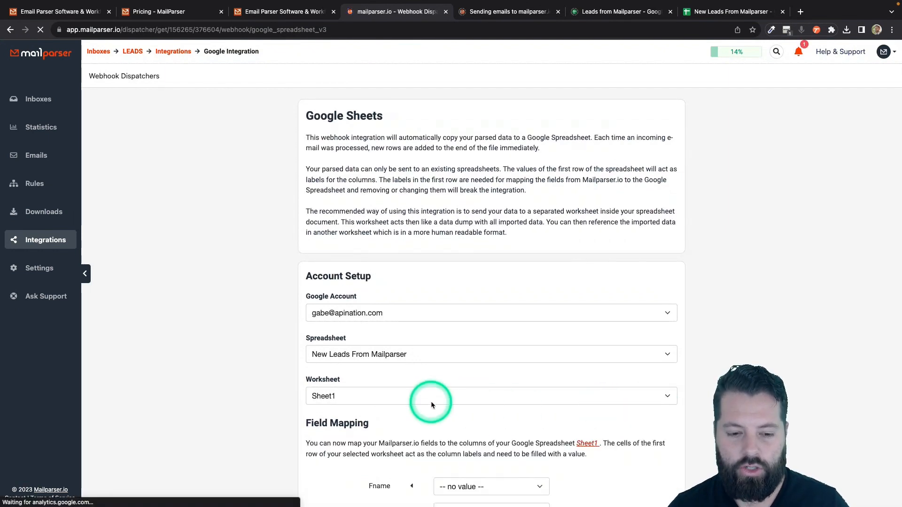
Map the Fname column to the fname field and leave Lname at no value.
{"action": "scroll", "coordinate": [302, 403], "scroll_direction": "down", "scroll_amount": 5}
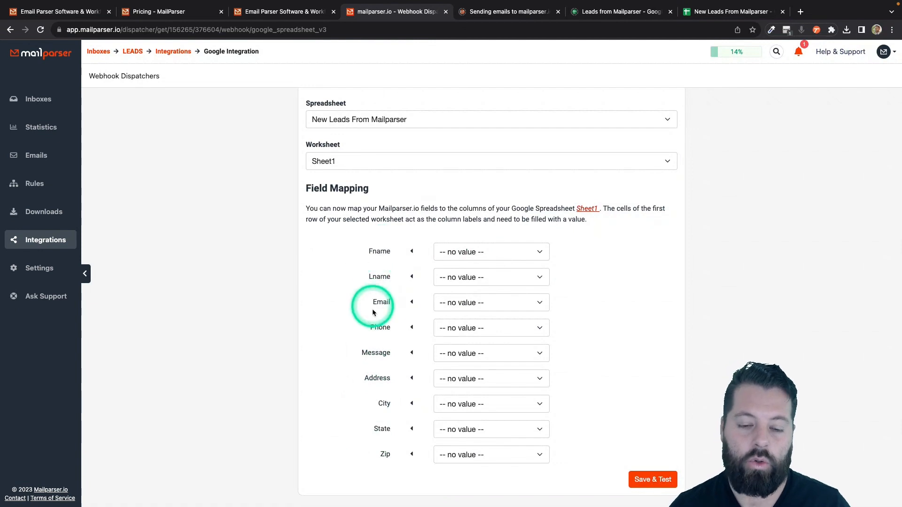
{"action": "left_click", "coordinate": [463, 255]}
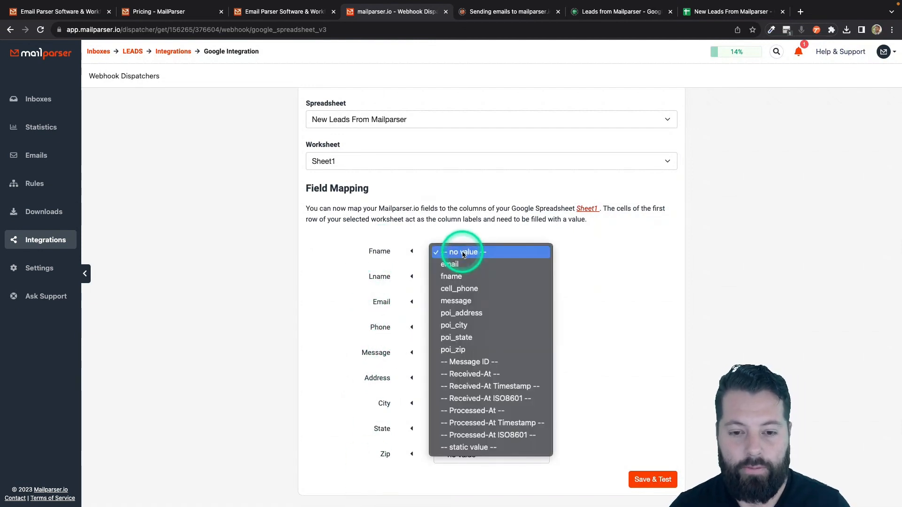
{"action": "left_click", "coordinate": [456, 279]}
{"action": "left_click", "coordinate": [457, 278]}
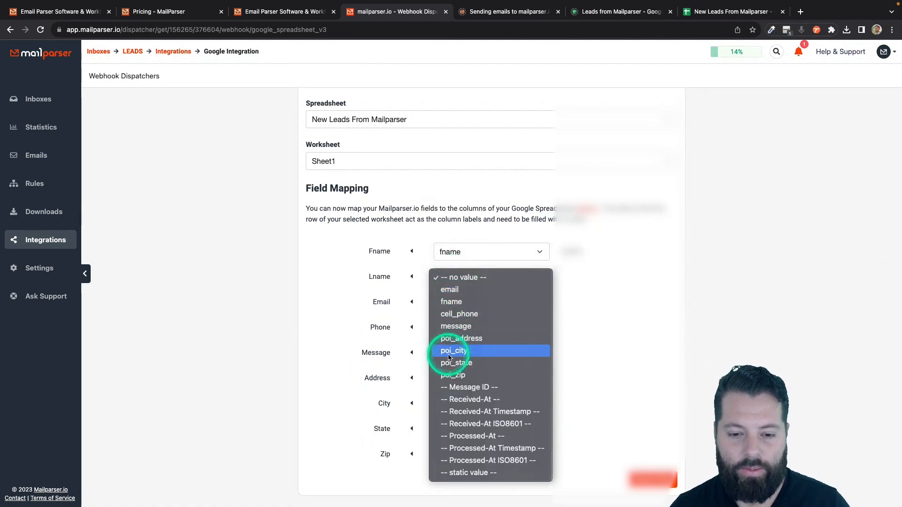
{"action": "left_click", "coordinate": [588, 297]}
{"action": "left_click", "coordinate": [519, 277]}
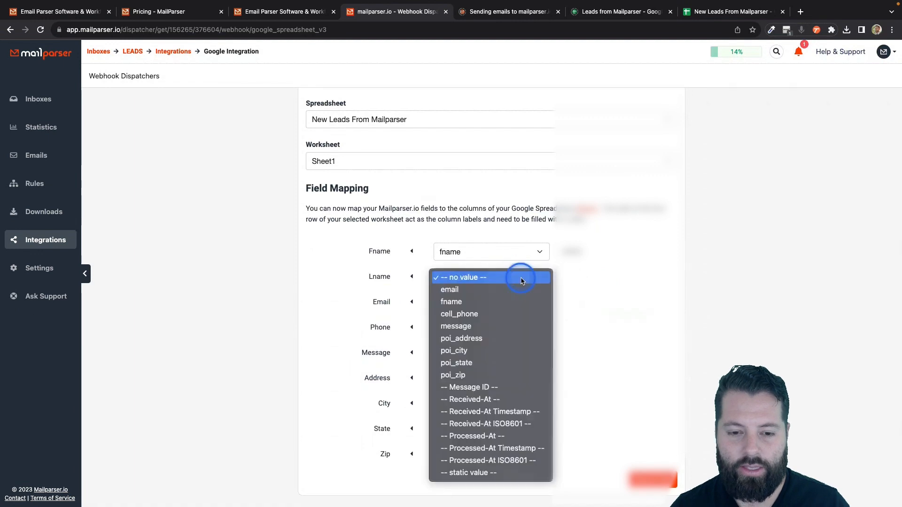
{"action": "left_click", "coordinate": [599, 277]}
Map the Email column to email, Phone to cell_phone and Message to message.
{"action": "left_click", "coordinate": [514, 301]}
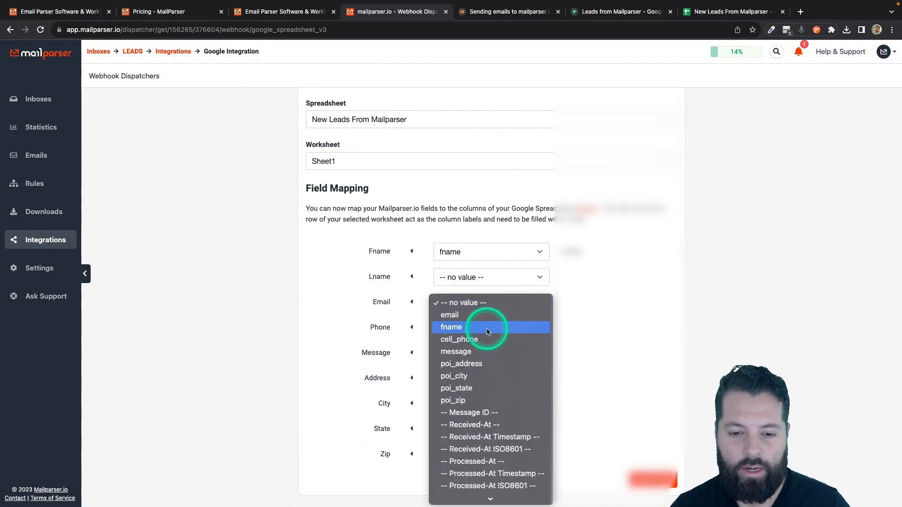
{"action": "left_click", "coordinate": [490, 319]}
{"action": "left_click", "coordinate": [489, 327]}
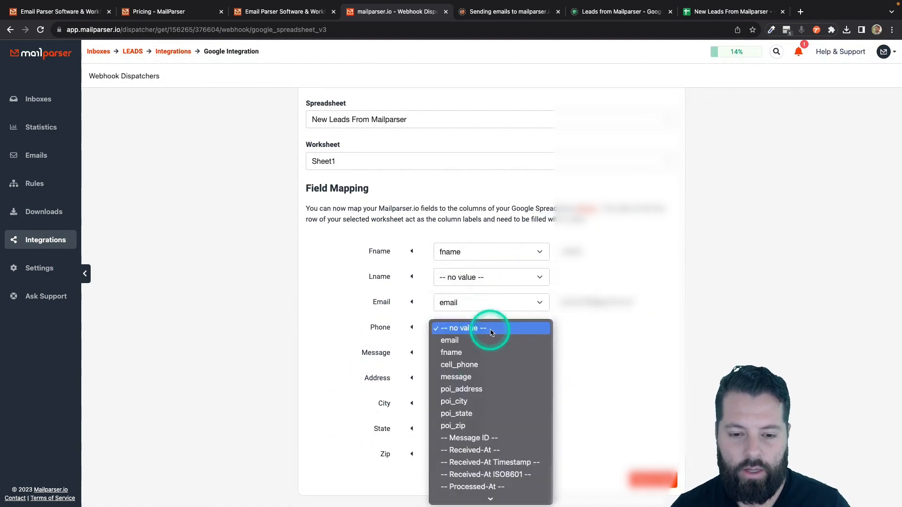
{"action": "left_click", "coordinate": [474, 365]}
{"action": "left_click", "coordinate": [480, 354]}
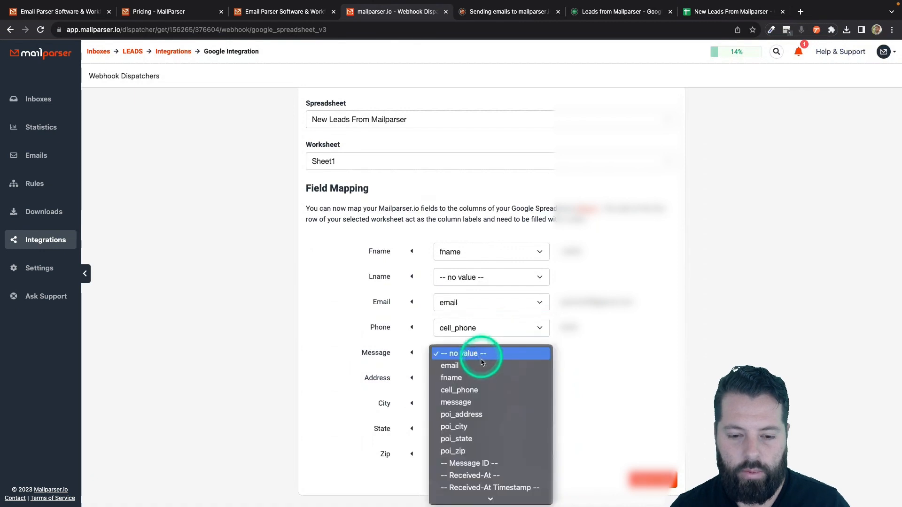
{"action": "left_click", "coordinate": [472, 405]}
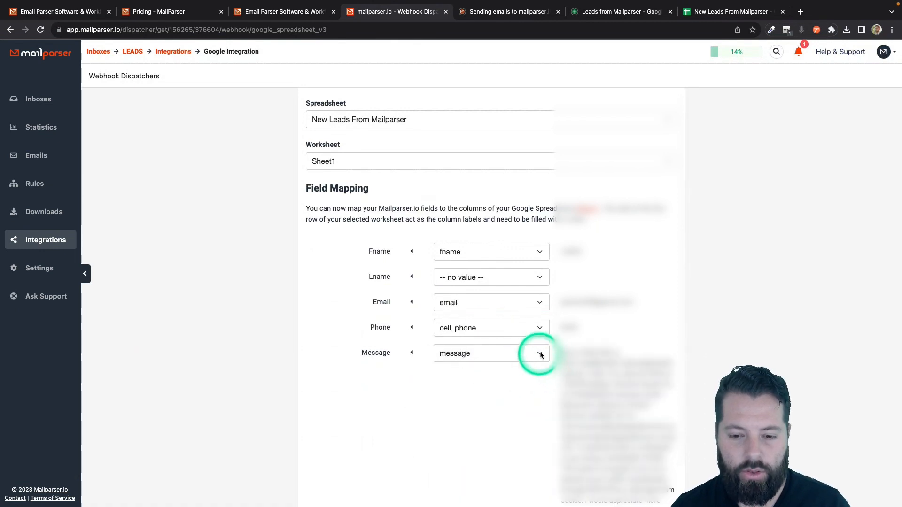
Map the Address, City, State and Zip columns to poi_address, poi_city, poi_state and poi_zip.
{"action": "scroll", "coordinate": [511, 450], "scroll_direction": "down", "scroll_amount": 4}
{"action": "left_click", "coordinate": [530, 379]}
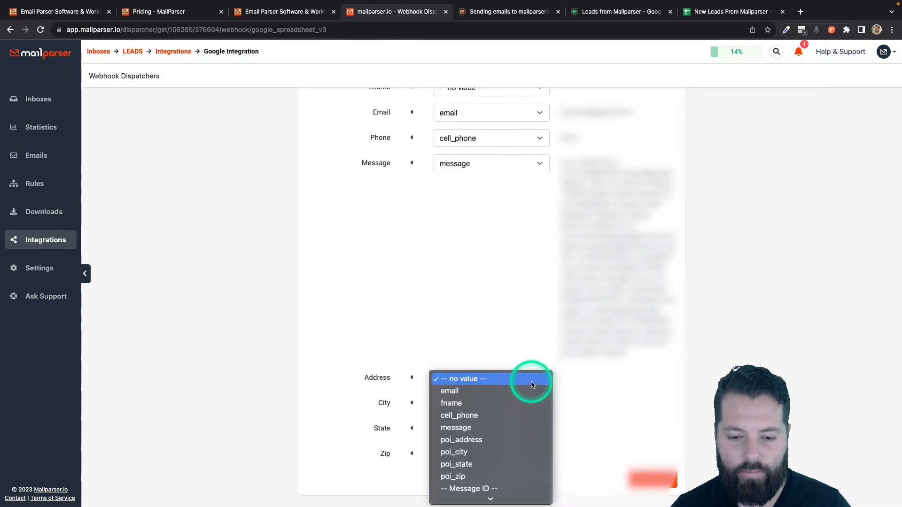
{"action": "left_click", "coordinate": [465, 440]}
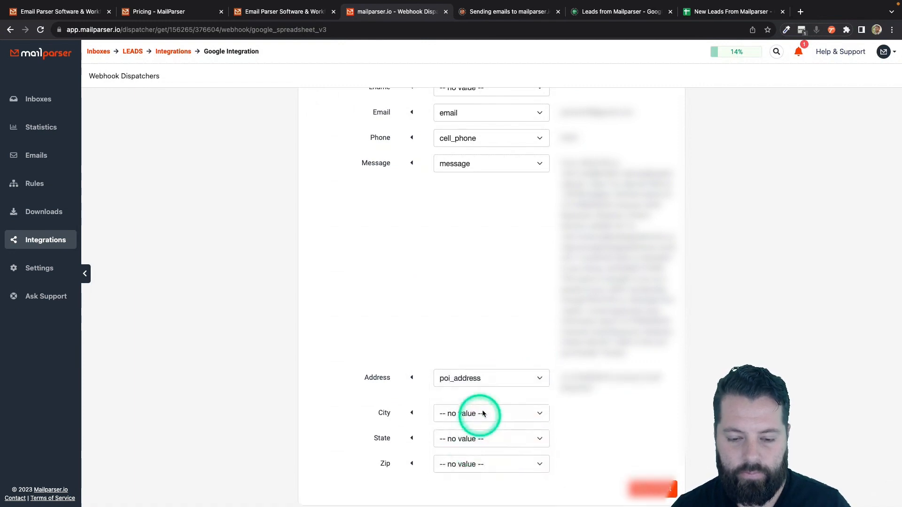
{"action": "left_click", "coordinate": [486, 414]}
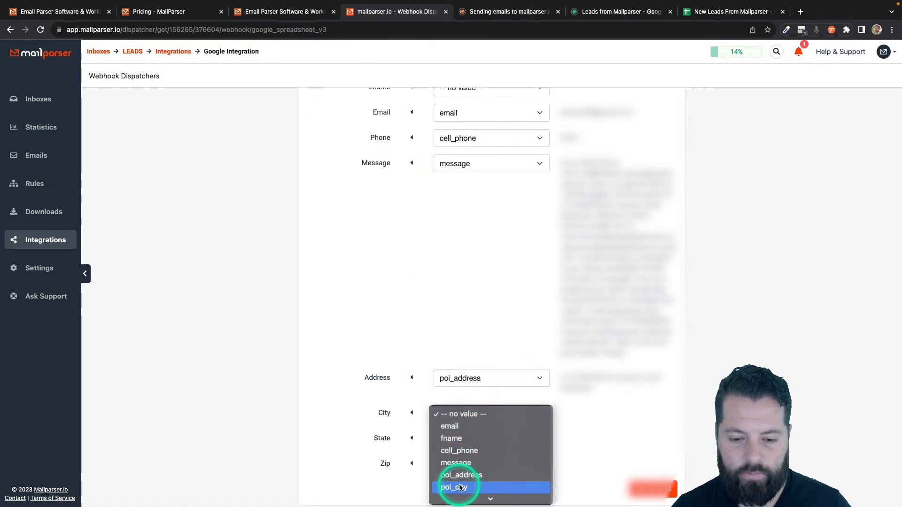
{"action": "left_click", "coordinate": [476, 451]}
{"action": "left_click", "coordinate": [475, 439]}
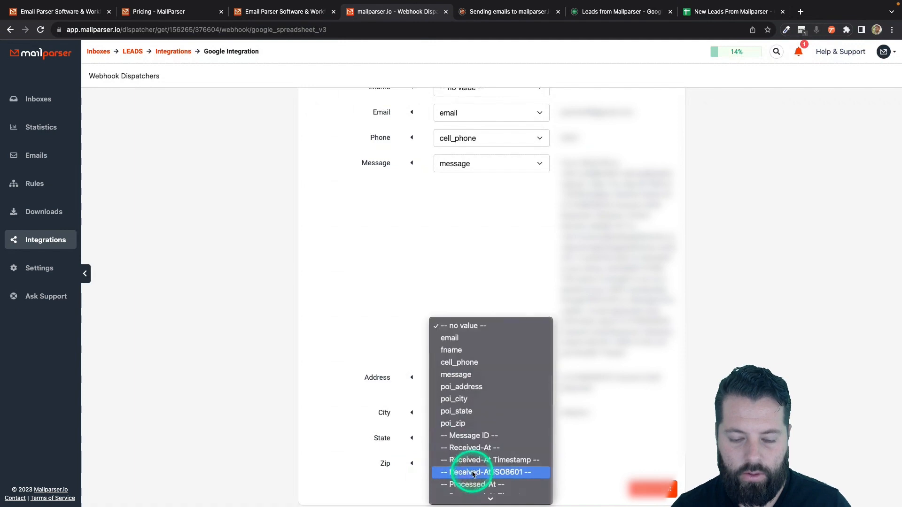
{"action": "left_click", "coordinate": [472, 416]}
{"action": "left_click", "coordinate": [475, 464]}
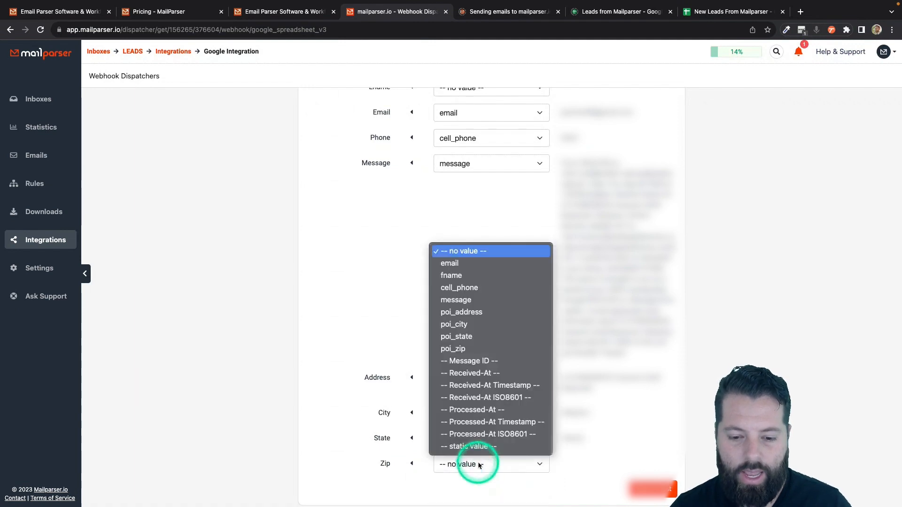
{"action": "left_click", "coordinate": [479, 348]}
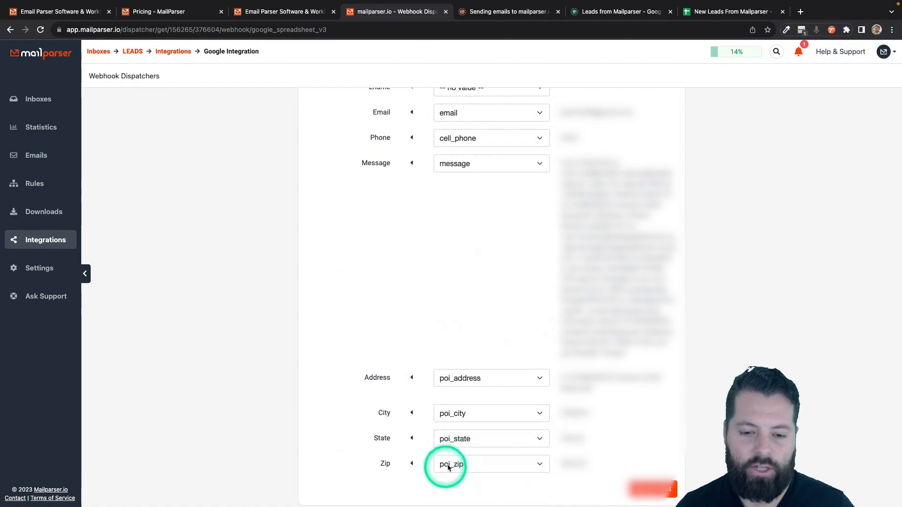
Check the mapped fields against the column headers in the New Leads From Mailparser Google Sheet, then return to Mailparser.
{"action": "scroll", "coordinate": [478, 263], "scroll_direction": "up", "scroll_amount": 3}
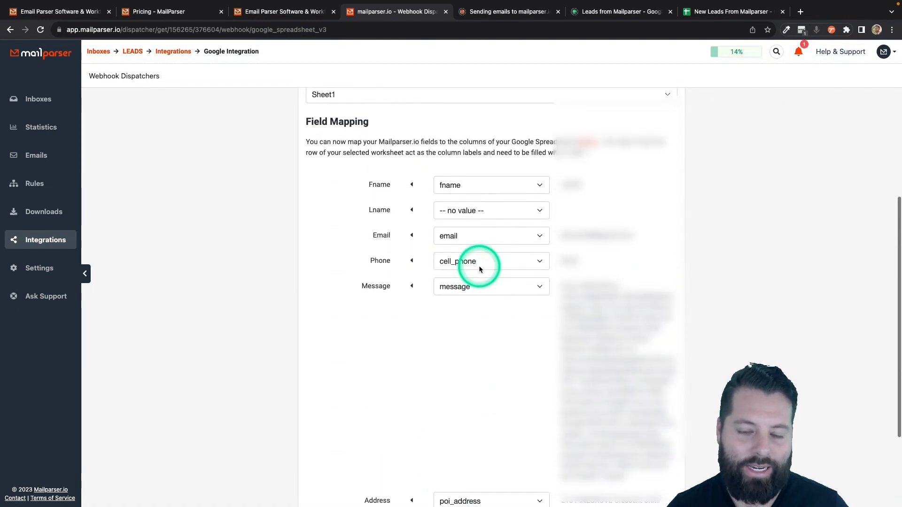
{"action": "left_click", "coordinate": [726, 13]}
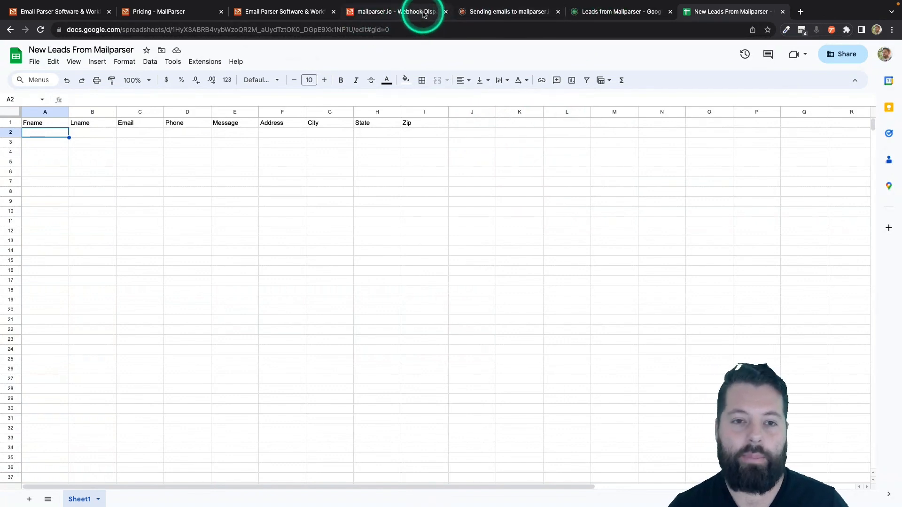
{"action": "left_click", "coordinate": [493, 18]}
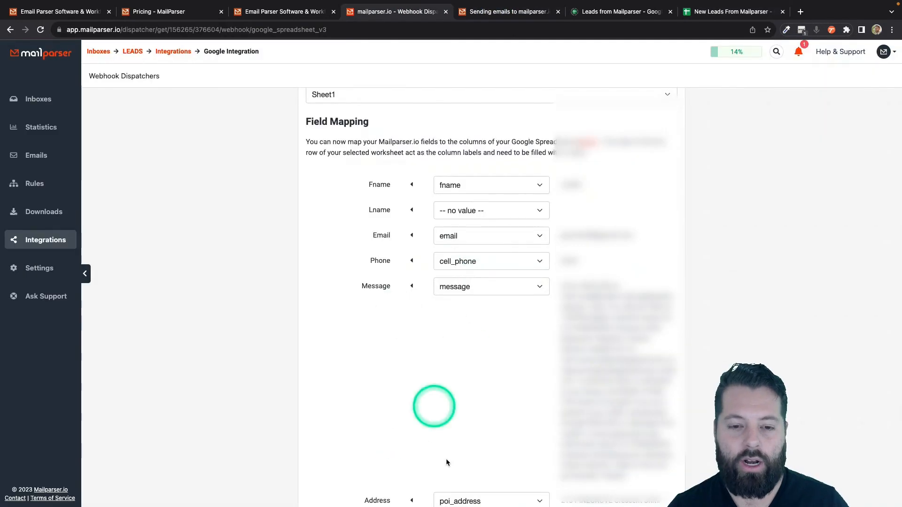
Save the integration, send test data to the New Leads From Mailparser spreadsheet and close the test dialog.
{"action": "scroll", "coordinate": [460, 474], "scroll_direction": "down", "scroll_amount": 2}
{"action": "scroll", "coordinate": [460, 472], "scroll_direction": "down", "scroll_amount": 2}
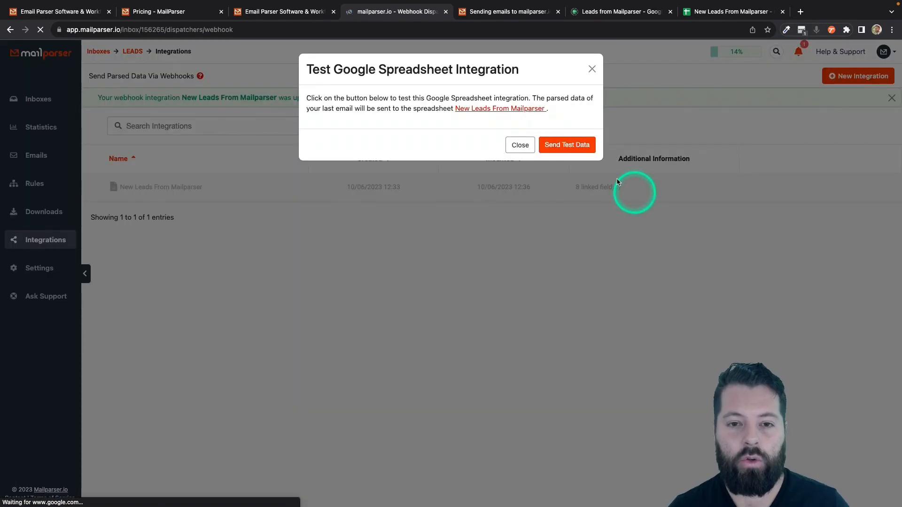
{"action": "left_click", "coordinate": [568, 146]}
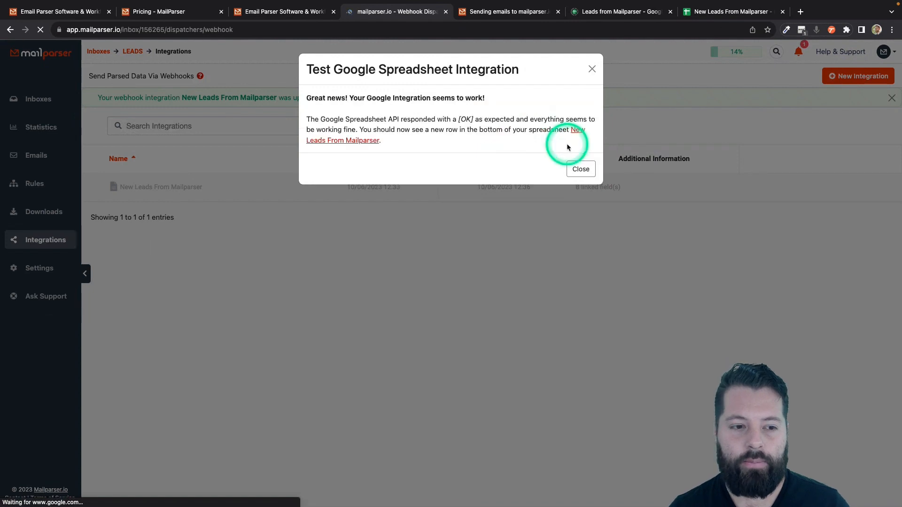
{"action": "left_click", "coordinate": [581, 169]}
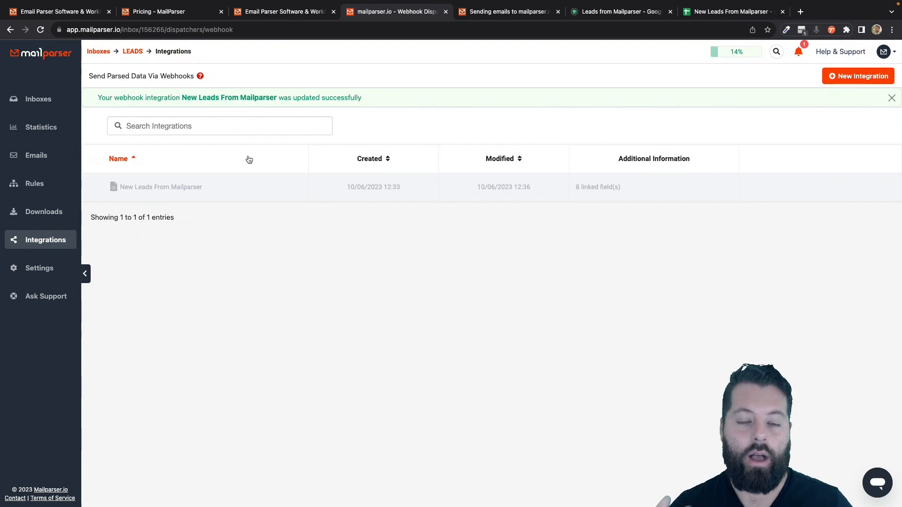
{"action": "left_click", "coordinate": [362, 172]}
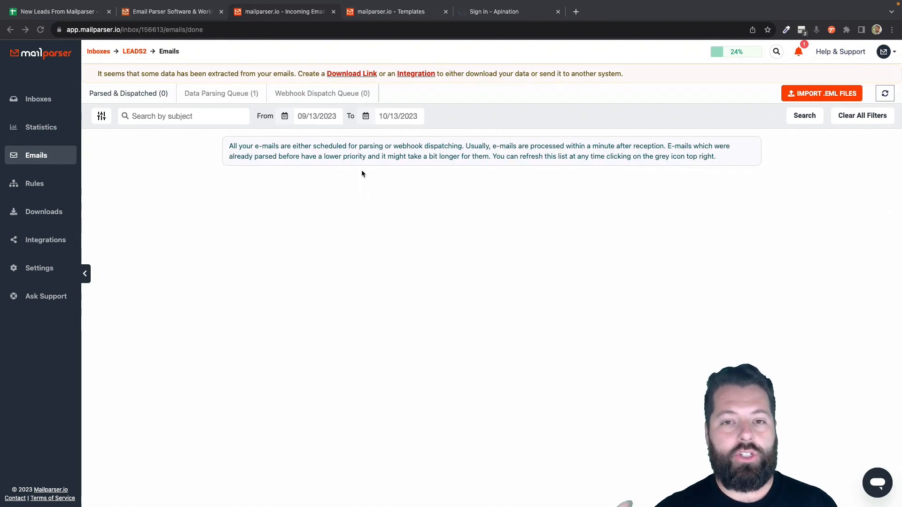
Switch to the Apination site, open its catalogue of apps to sync and choose Follow Up Boss.
{"action": "left_click", "coordinate": [490, 14]}
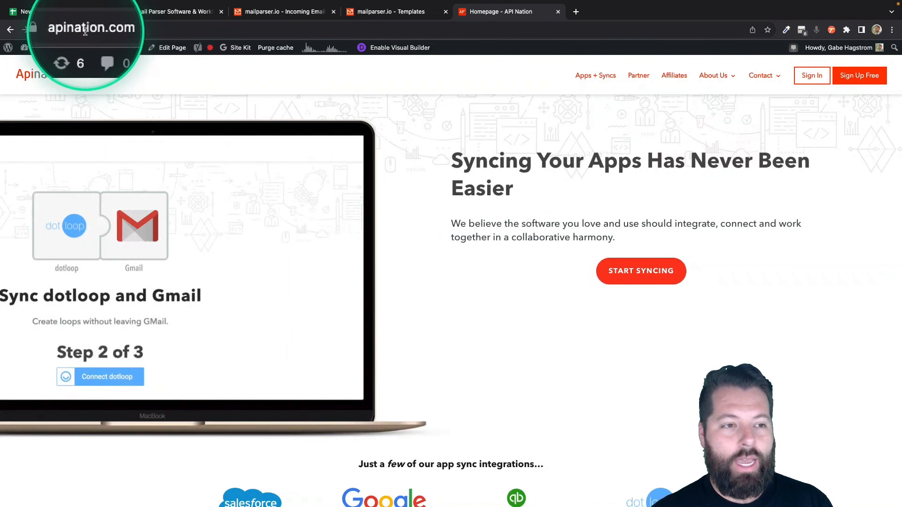
{"action": "left_click", "coordinate": [651, 277]}
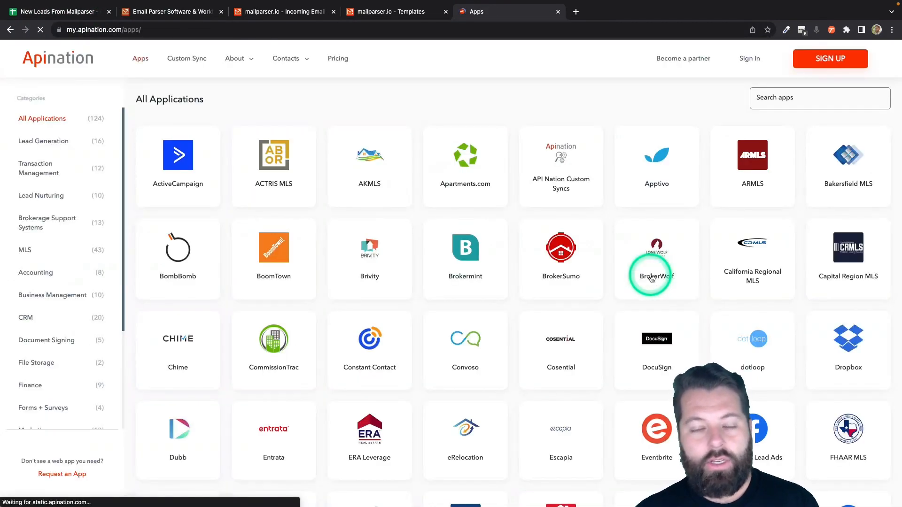
{"action": "scroll", "coordinate": [582, 336], "scroll_direction": "down", "scroll_amount": 4}
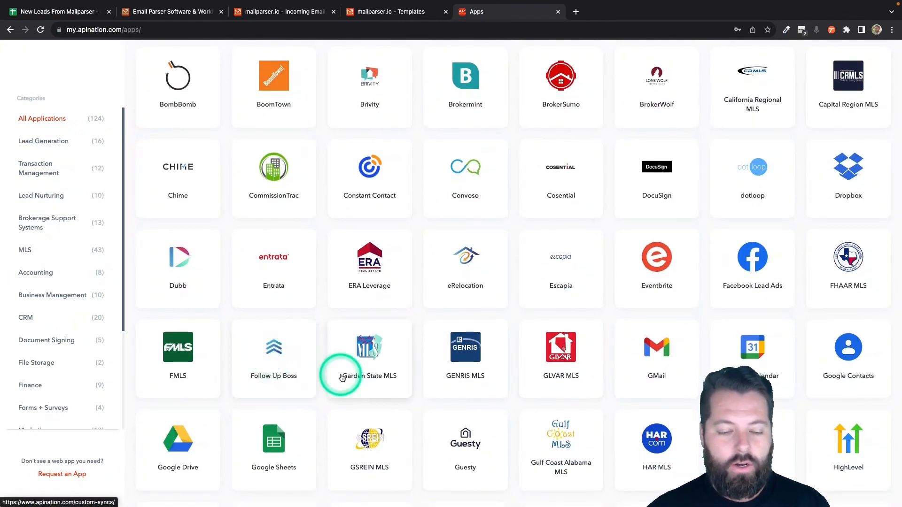
{"action": "left_click", "coordinate": [294, 353]}
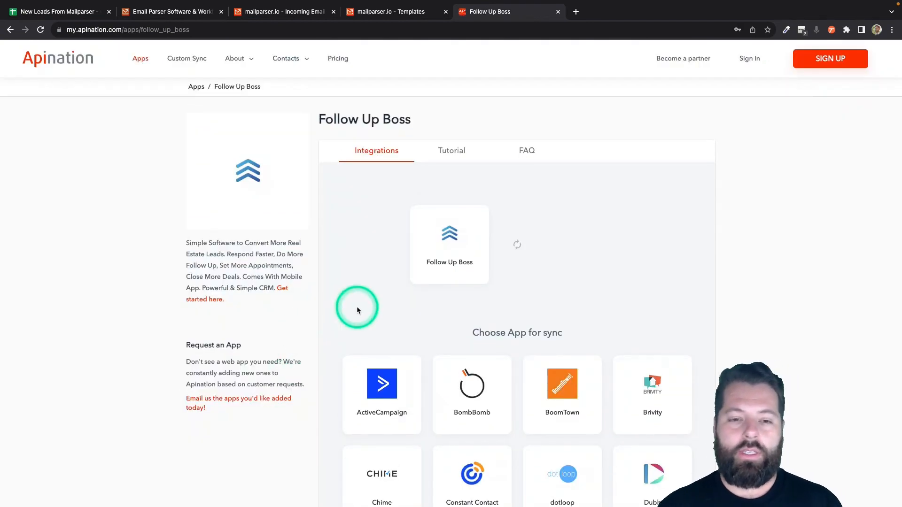
Look through the apps that can sync with Follow Up Boss and choose Google Sheets.
{"action": "scroll", "coordinate": [450, 301], "scroll_direction": "down", "scroll_amount": 3}
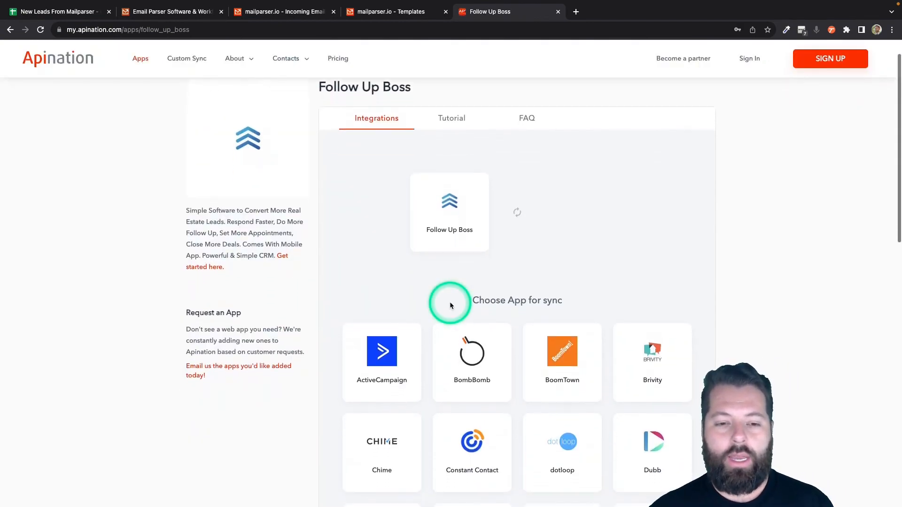
{"action": "scroll", "coordinate": [472, 305], "scroll_direction": "down", "scroll_amount": 3}
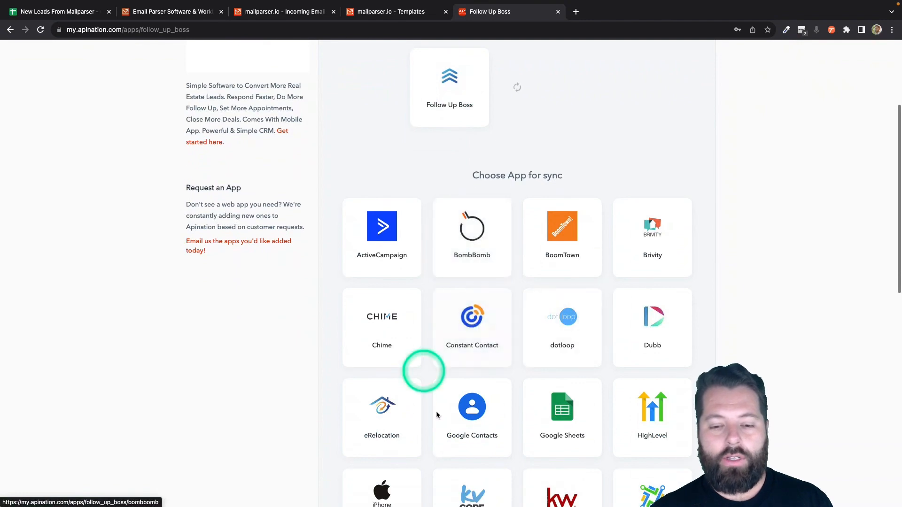
{"action": "scroll", "coordinate": [554, 433], "scroll_direction": "down", "scroll_amount": 10}
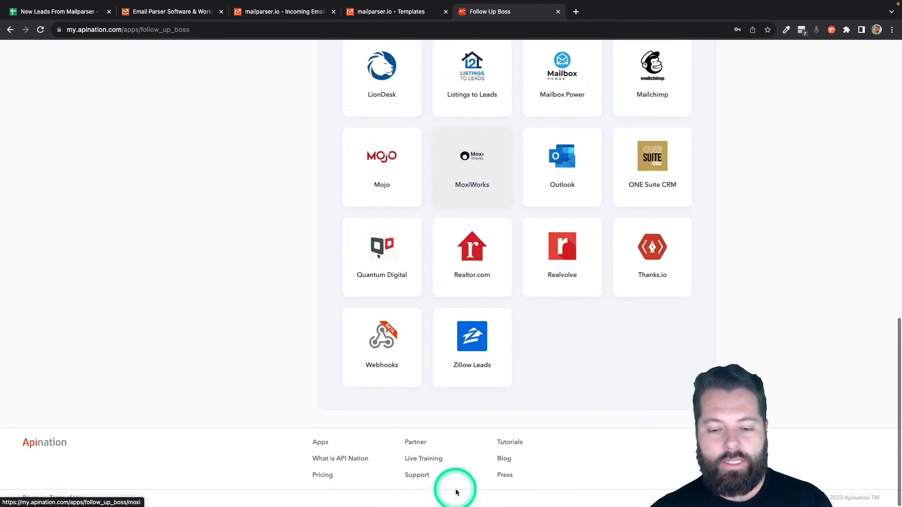
{"action": "scroll", "coordinate": [456, 492], "scroll_direction": "up", "scroll_amount": 5}
{"action": "scroll", "coordinate": [456, 492], "scroll_direction": "up", "scroll_amount": 5}
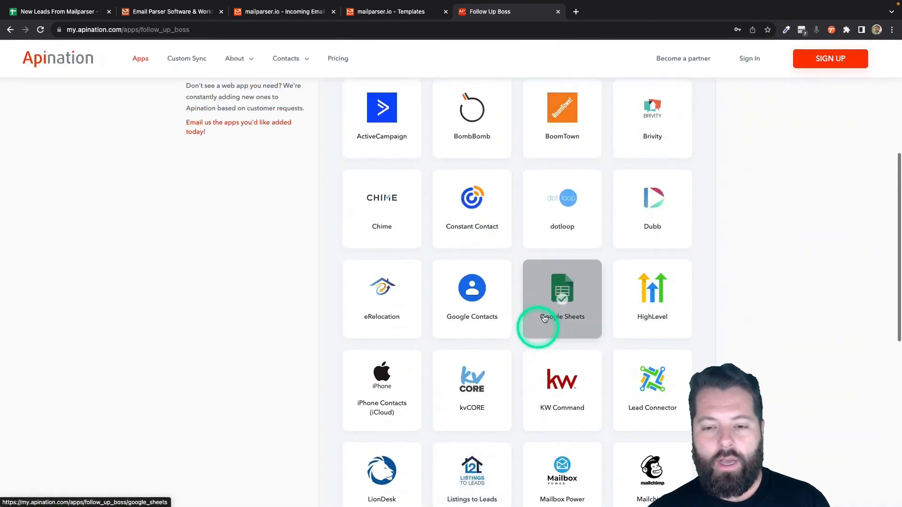
{"action": "left_click", "coordinate": [552, 303]}
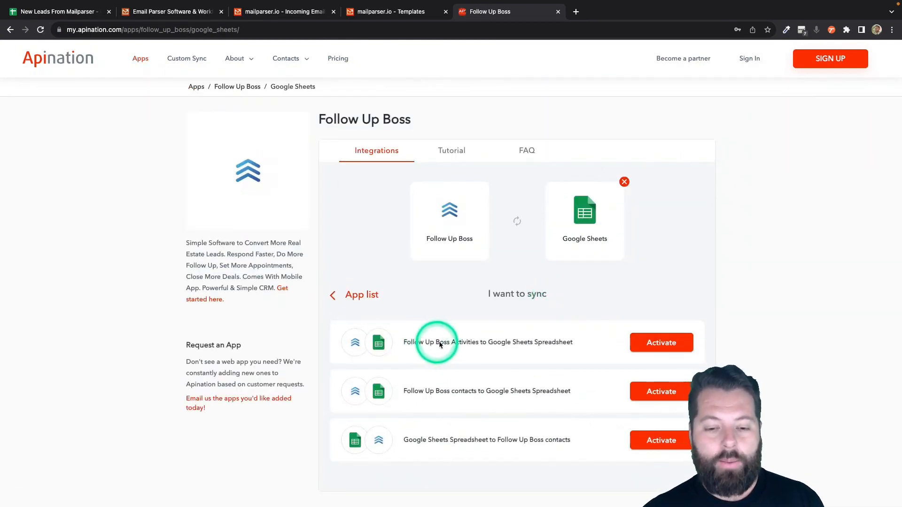
Compare the available sync directions and activate Google Sheets Spreadsheet to Follow Up Boss contacts.
{"action": "left_click", "coordinate": [452, 342]}
{"action": "left_click_drag", "start_coordinate": [460, 344], "coordinate": [483, 344]}
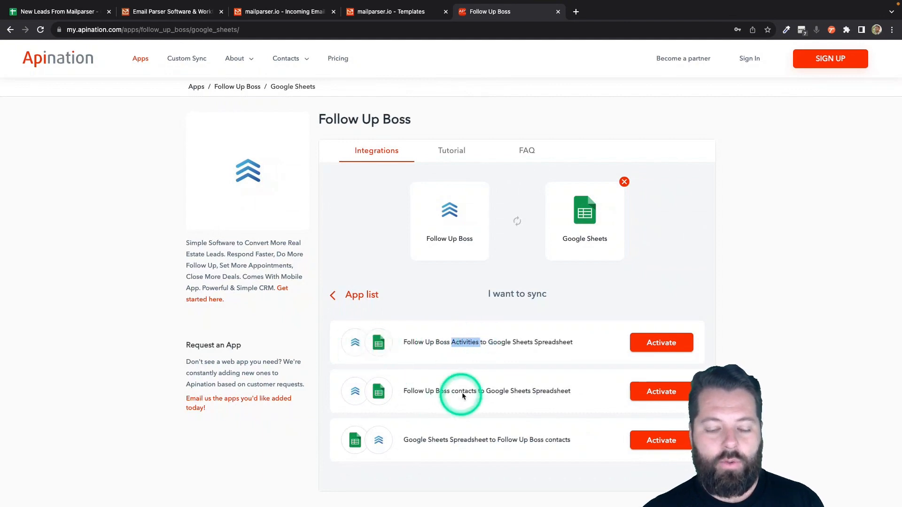
{"action": "left_click_drag", "start_coordinate": [450, 394], "coordinate": [518, 394]}
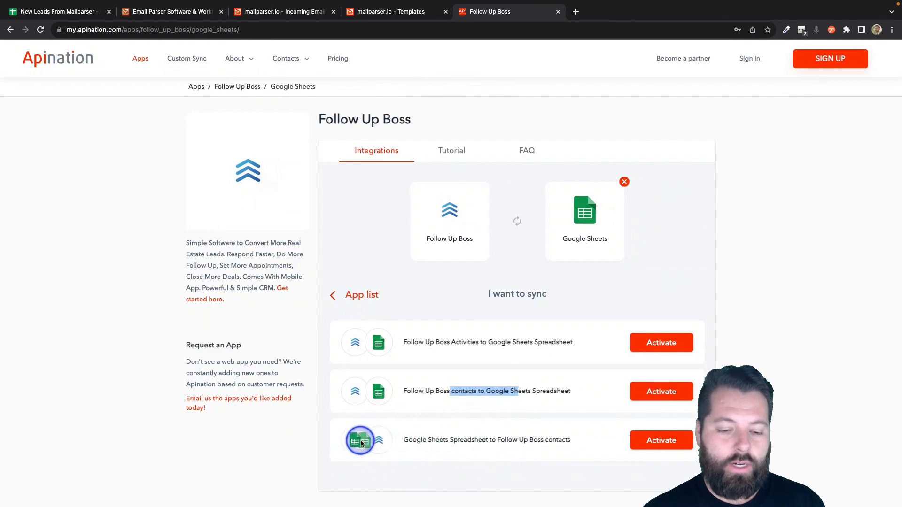
{"action": "left_click", "coordinate": [668, 443]}
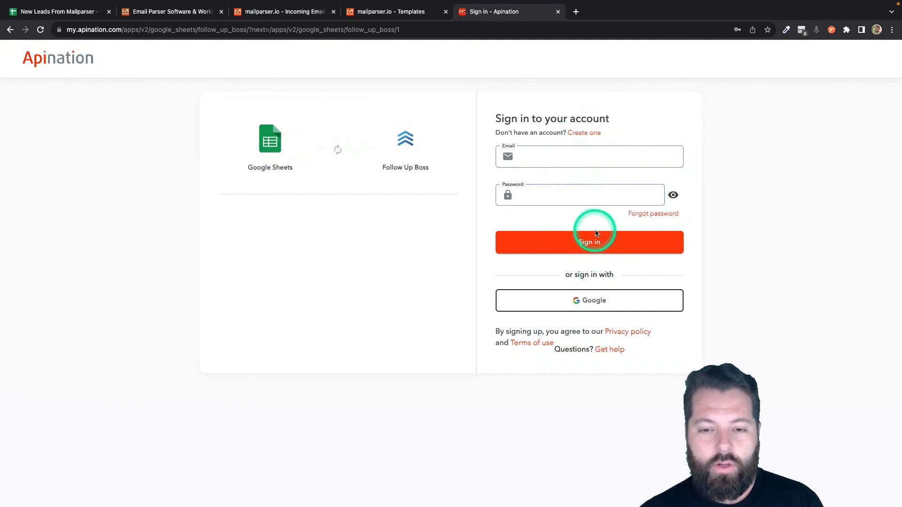
Sign in to Apination with the Google account and connect Google Sheets, allowing the sync to access its spreadsheets.
{"action": "left_click", "coordinate": [593, 301]}
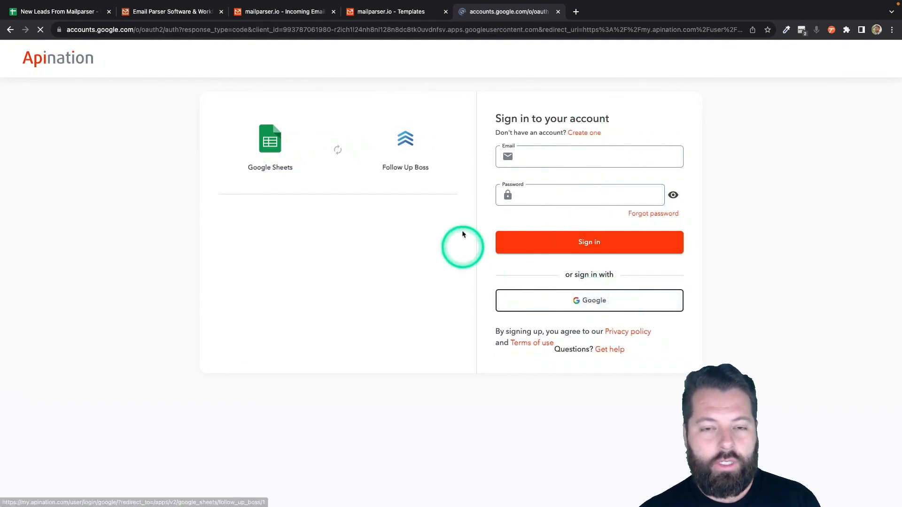
{"action": "left_click", "coordinate": [423, 232]}
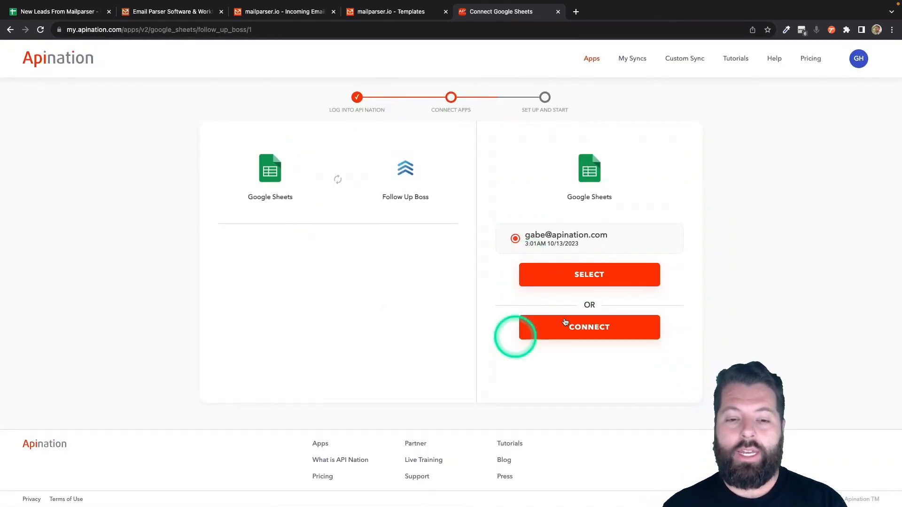
{"action": "left_click", "coordinate": [600, 333]}
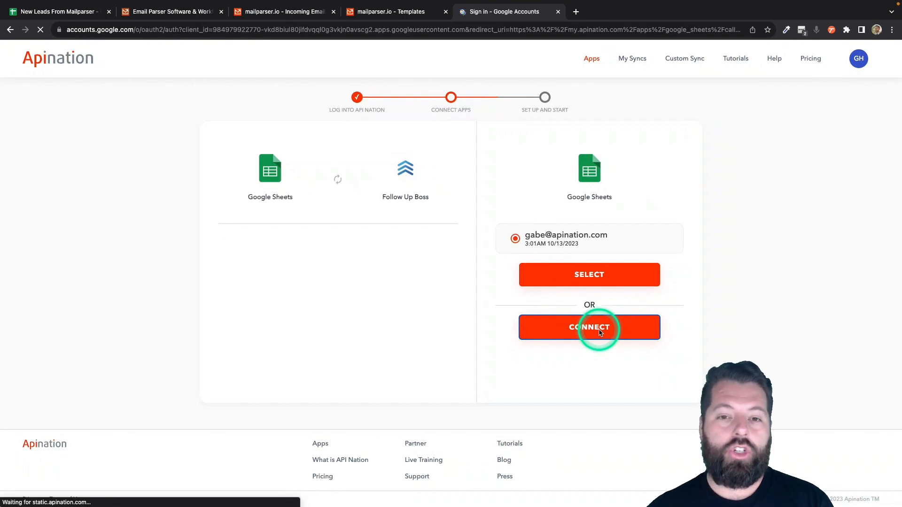
{"action": "left_click", "coordinate": [404, 233]}
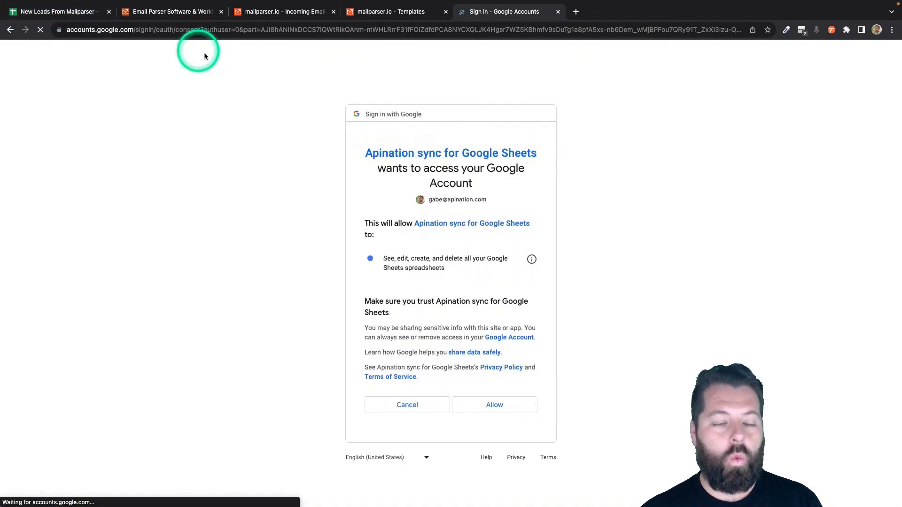
{"action": "left_click", "coordinate": [515, 406]}
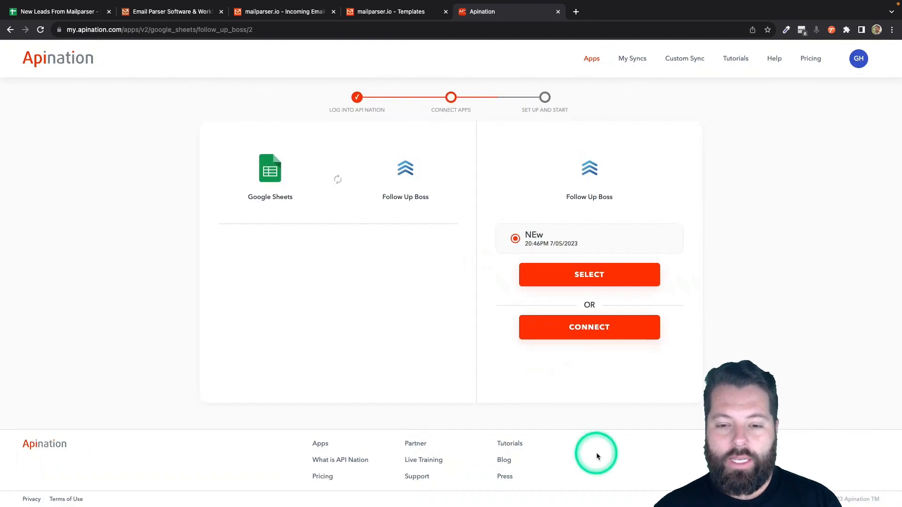
Start a new Follow Up Boss connection and enter the company's name as the connection name.
{"action": "left_click", "coordinate": [606, 335]}
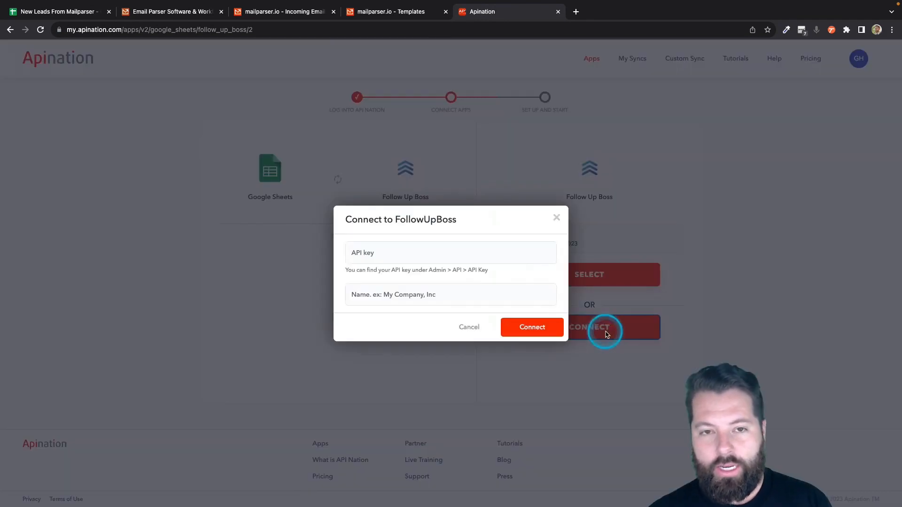
{"action": "left_click", "coordinate": [378, 256]}
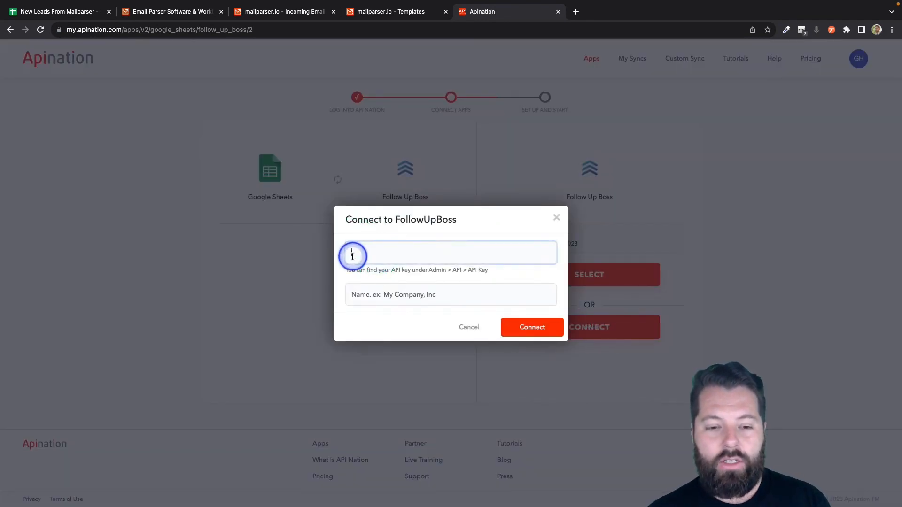
{"action": "left_click", "coordinate": [379, 296]}
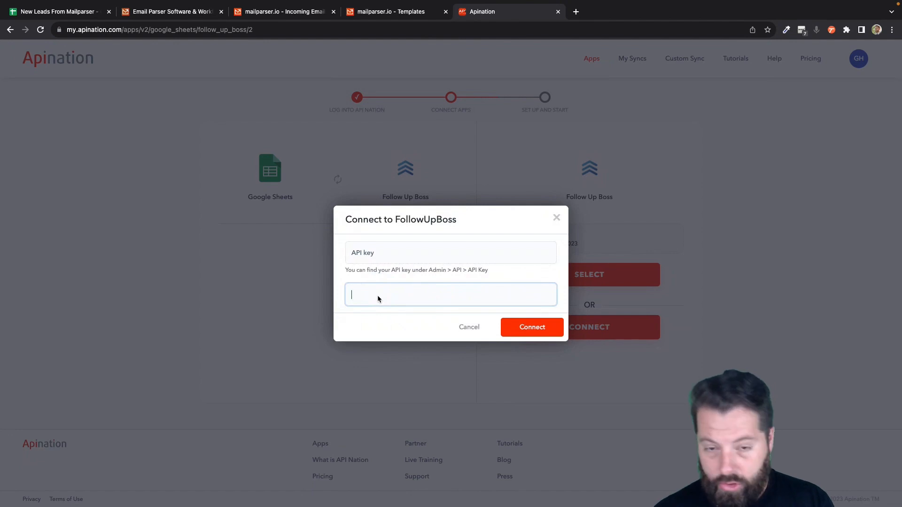
{"action": "type", "text": "Gab"}
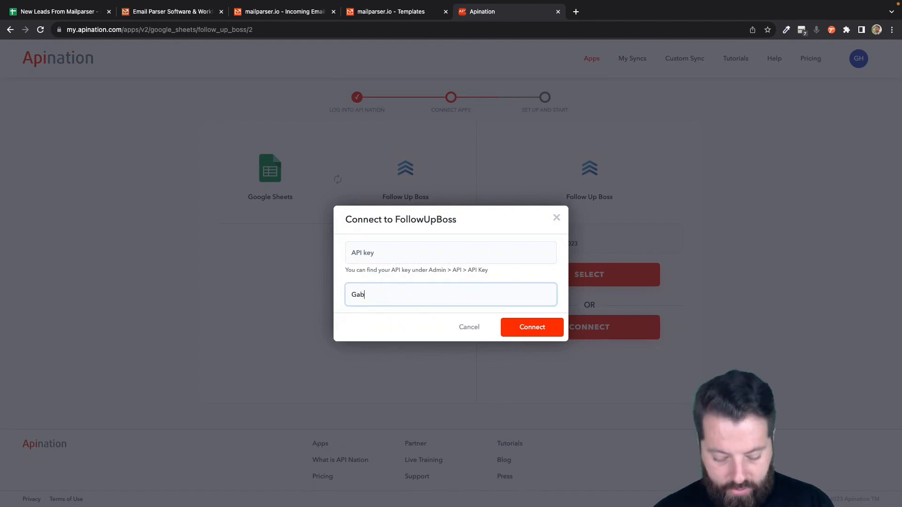
{"action": "type", "text": "e Co"}
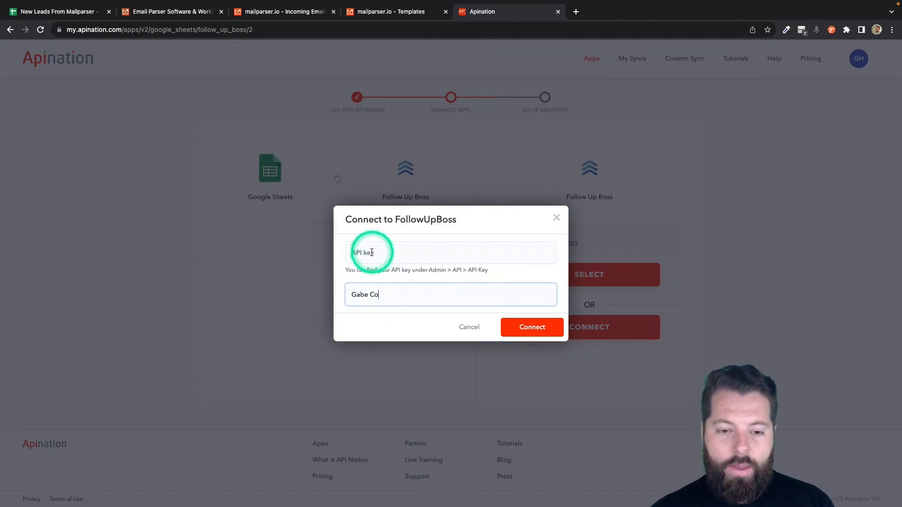
{"action": "left_click", "coordinate": [431, 274]}
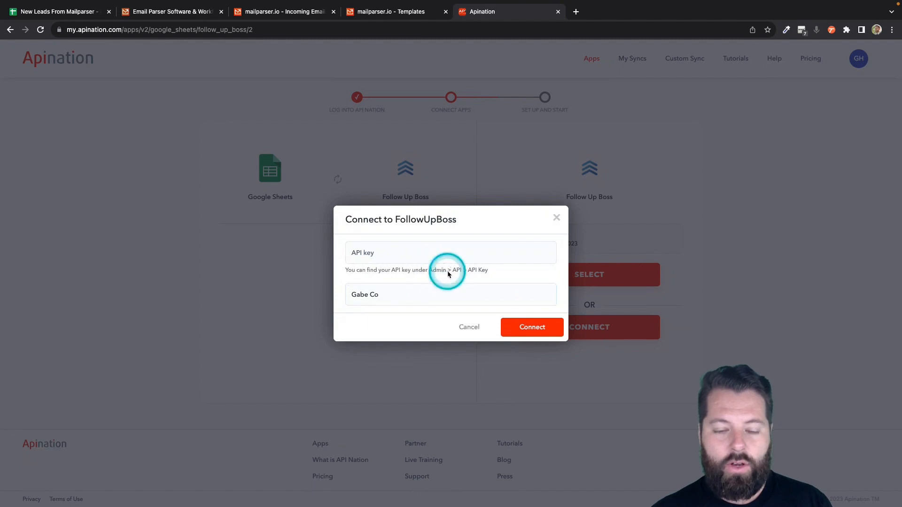
Open the Follow Up Boss account in a new tab and go to its admin API settings.
{"action": "left_click", "coordinate": [577, 13]}
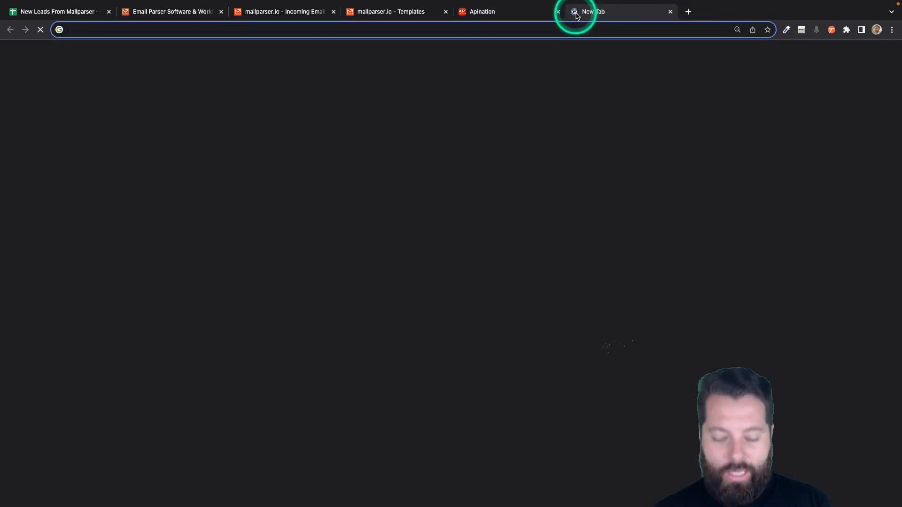
{"action": "type", "text": "follow"}
{"action": "key", "text": "Return"}
{"action": "left_click", "coordinate": [309, 58]}
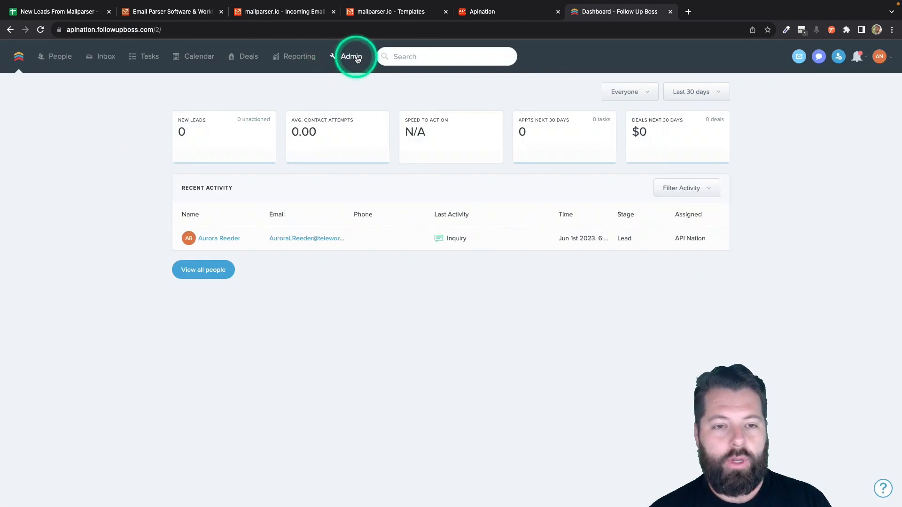
{"action": "left_click", "coordinate": [356, 58]}
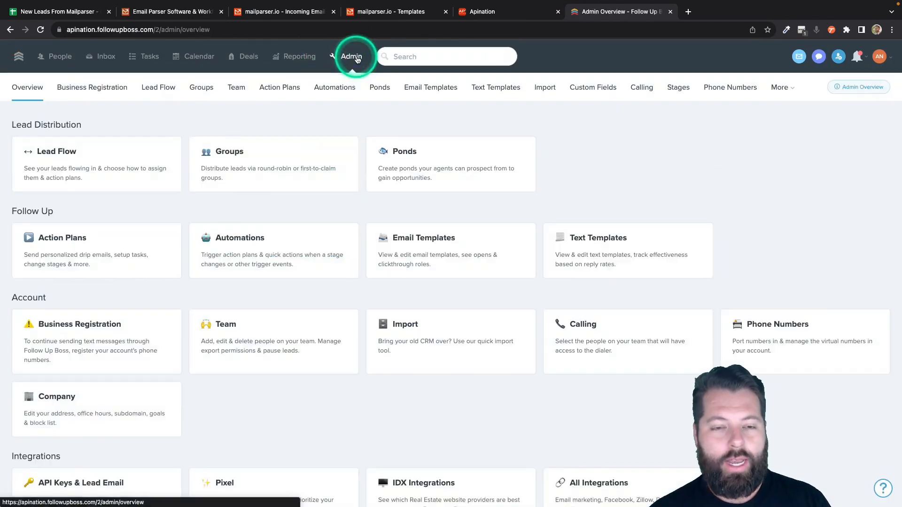
{"action": "left_click", "coordinate": [789, 89]}
{"action": "left_click", "coordinate": [729, 157]}
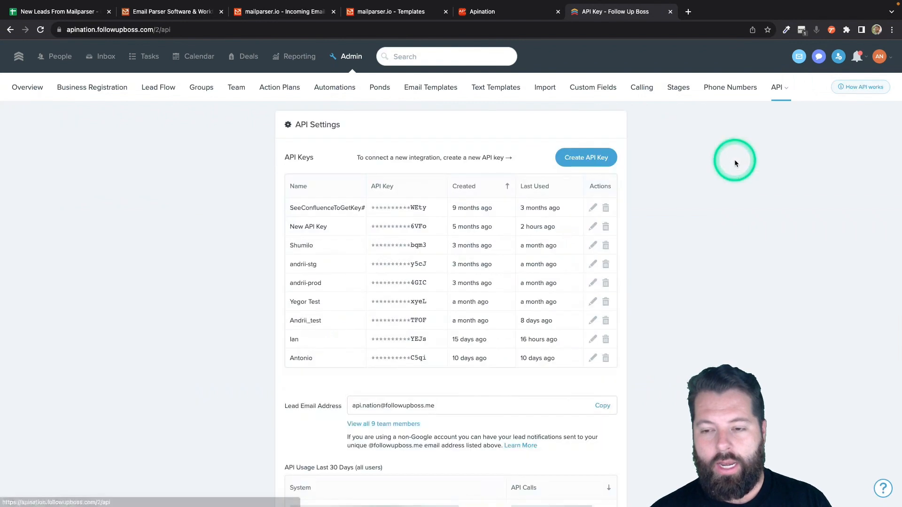
Create a new Follow Up Boss API key labelled with the owner's first name and copy the key.
{"action": "left_click", "coordinate": [587, 160]}
{"action": "left_click", "coordinate": [449, 184]}
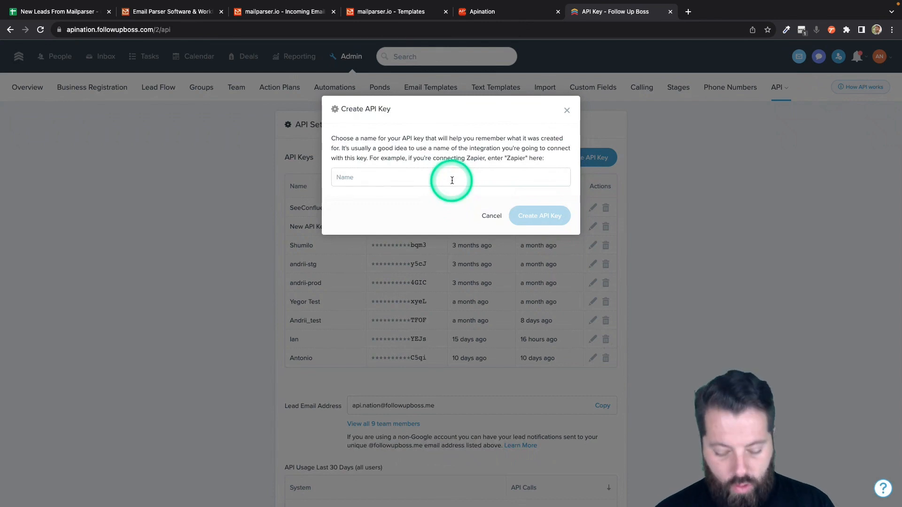
{"action": "type", "text": "Gabe"}
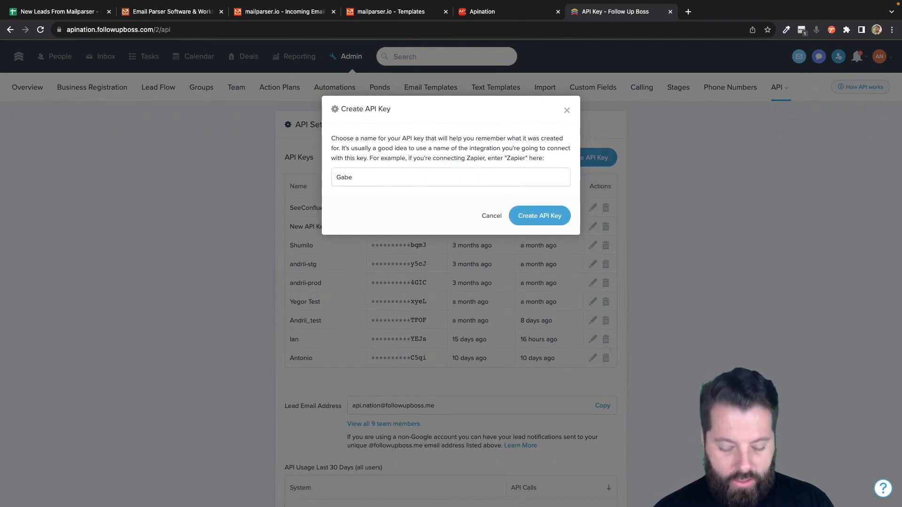
{"action": "left_click", "coordinate": [547, 216]}
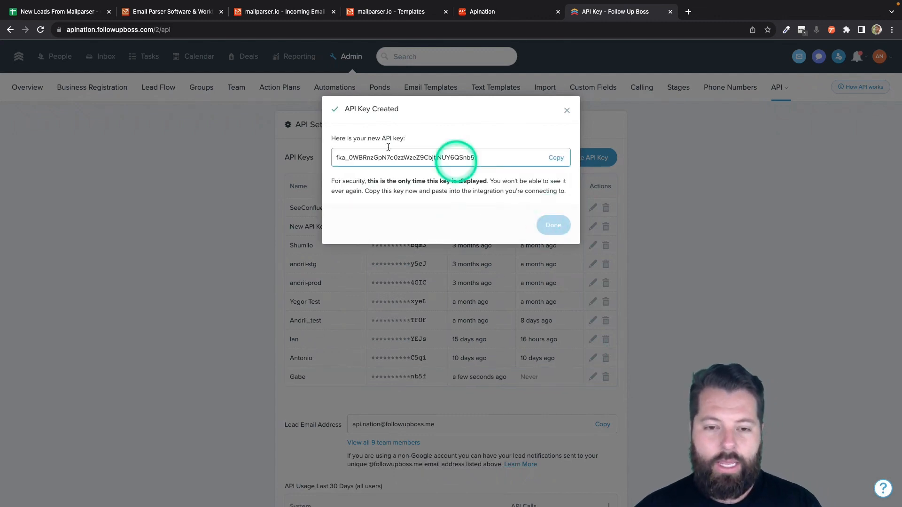
{"action": "left_click", "coordinate": [555, 158]}
Return to Apination, paste the API key into the Follow Up Boss connection and connect the account.
{"action": "left_click", "coordinate": [475, 15]}
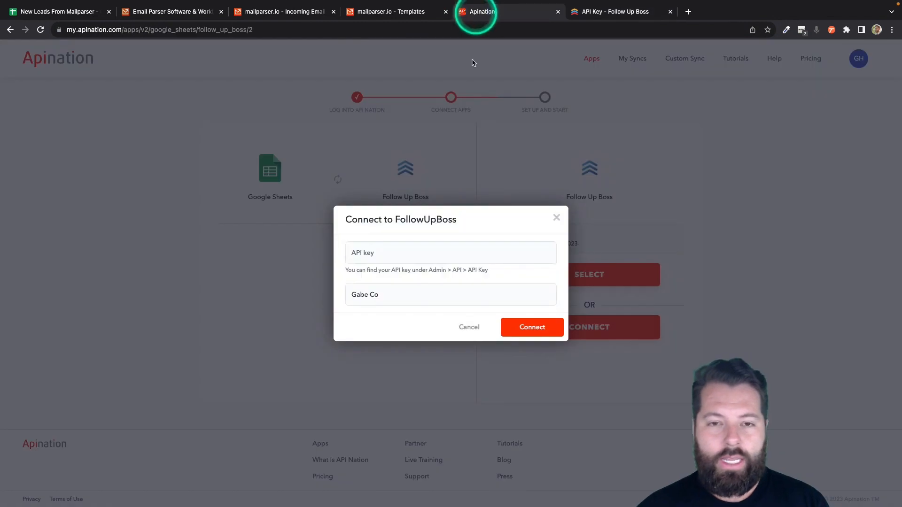
{"action": "left_click", "coordinate": [464, 247]}
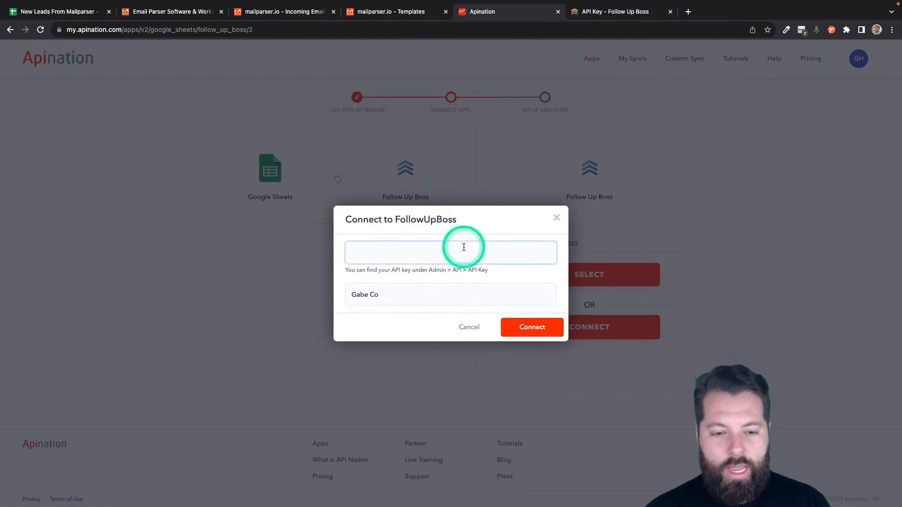
{"action": "key", "text": "super+v"}
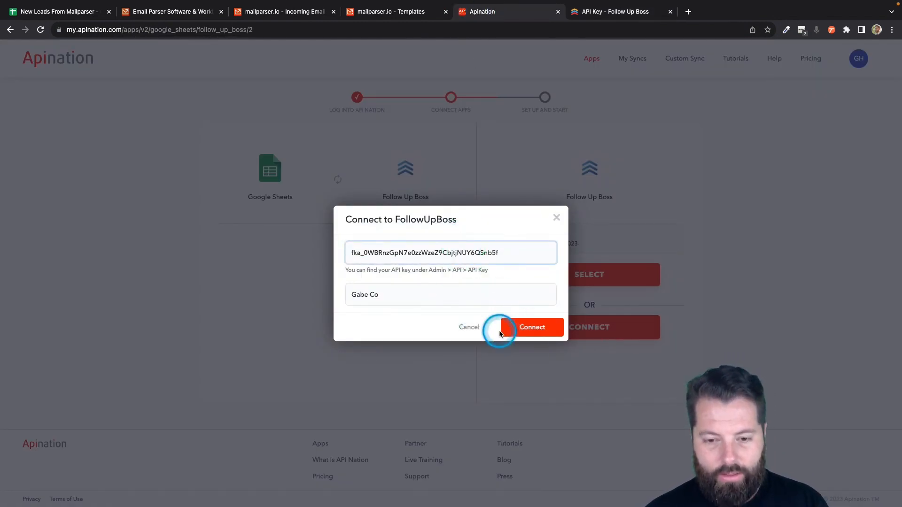
{"action": "left_click", "coordinate": [501, 332]}
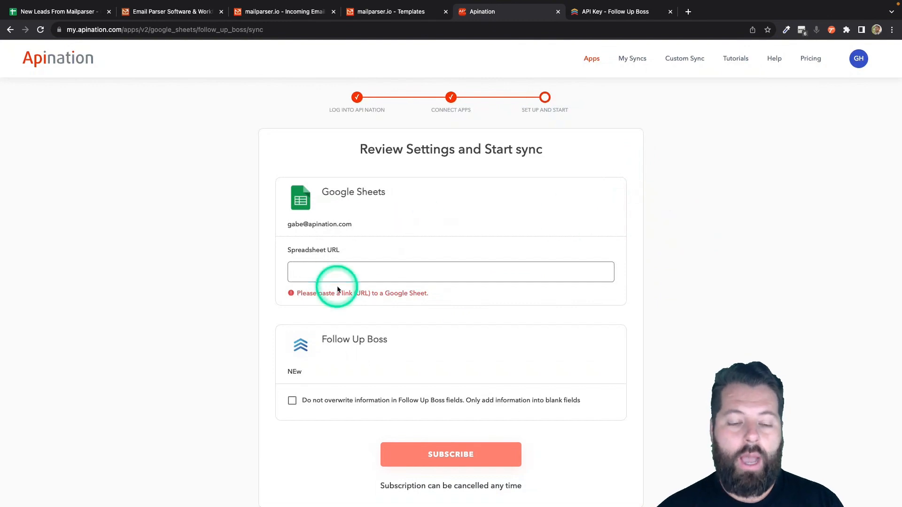
Copy the URL of the New Leads From Mailparser sheet and paste it as the sync's spreadsheet URL.
{"action": "left_click", "coordinate": [309, 273]}
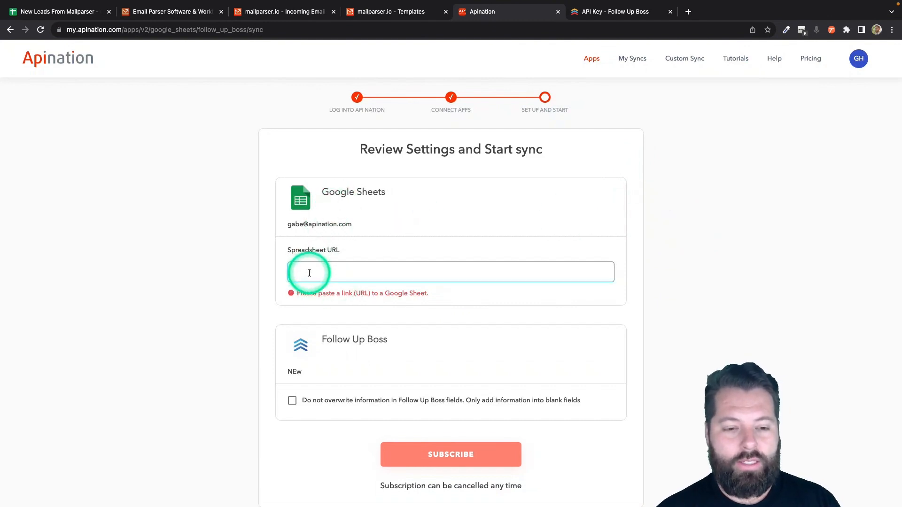
{"action": "left_click_drag", "start_coordinate": [284, 251], "coordinate": [342, 253]}
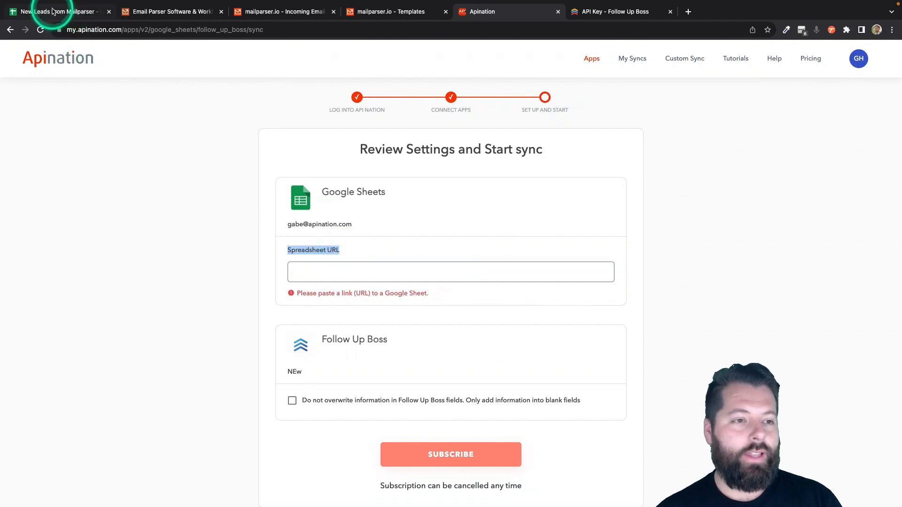
{"action": "left_click", "coordinate": [70, 14]}
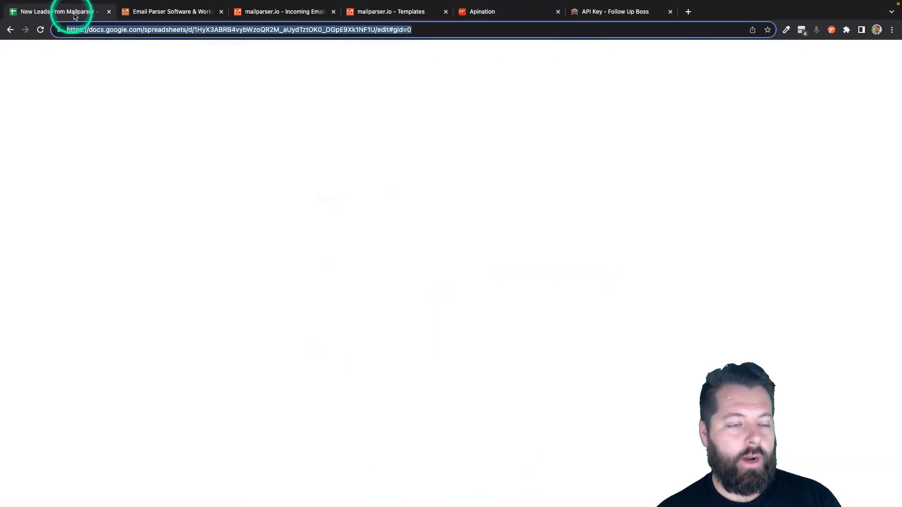
{"action": "left_click", "coordinate": [188, 33]}
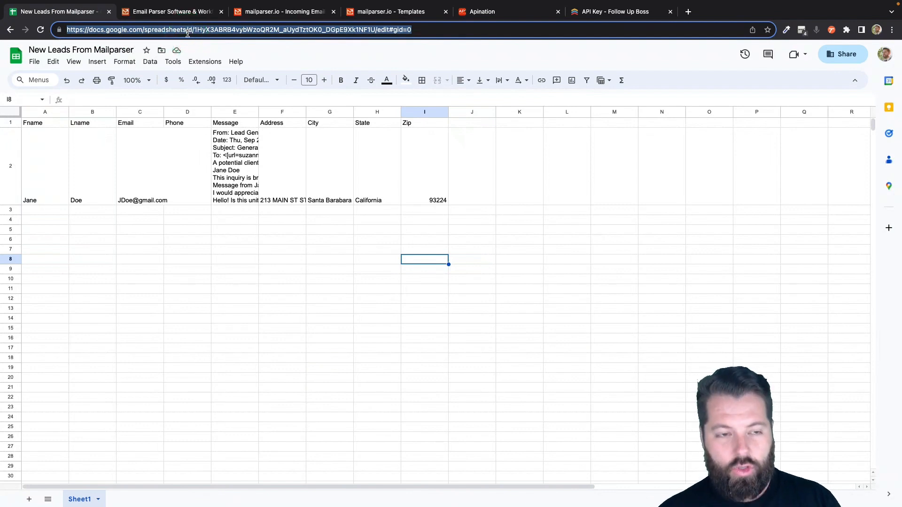
{"action": "left_click", "coordinate": [516, 13]}
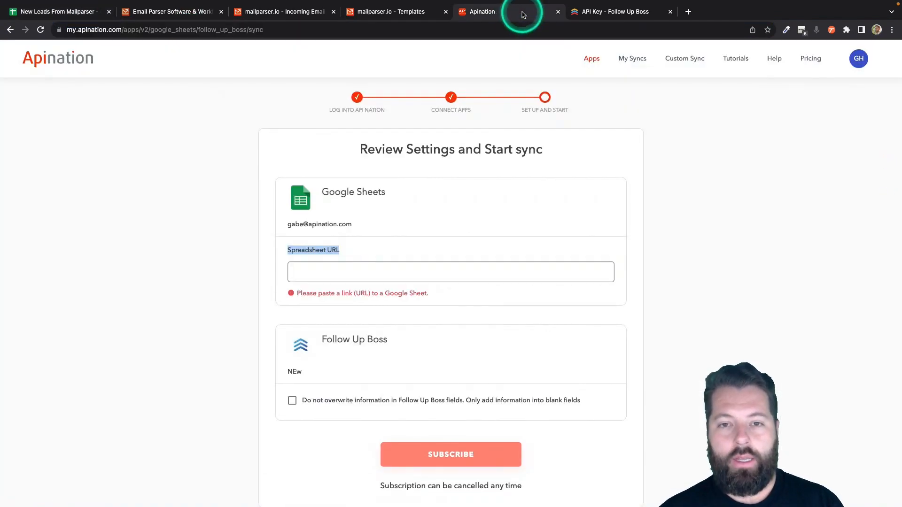
{"action": "left_click", "coordinate": [423, 270]}
{"action": "key", "text": "ctrl+v"}
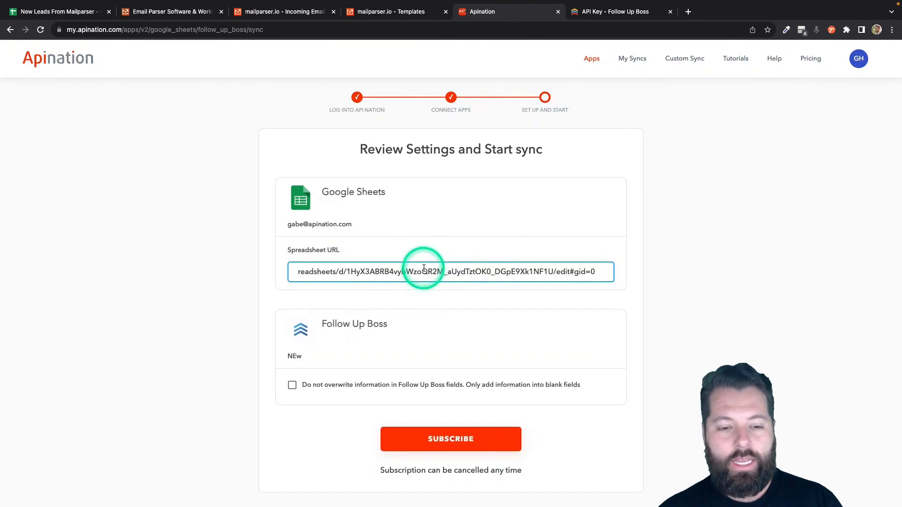
Prevent the sync from overwriting existing information in Follow Up Boss fields and subscribe to it.
{"action": "scroll", "coordinate": [421, 254], "scroll_direction": "down", "scroll_amount": 3}
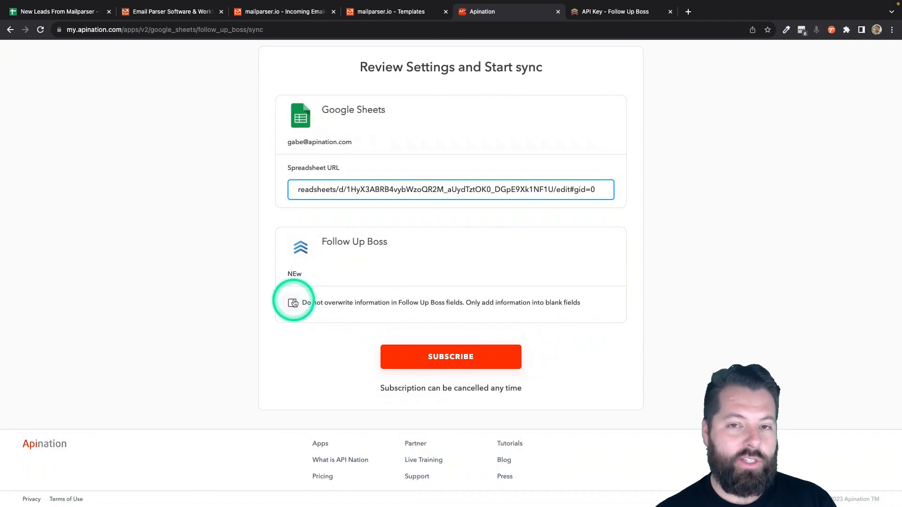
{"action": "left_click", "coordinate": [292, 303]}
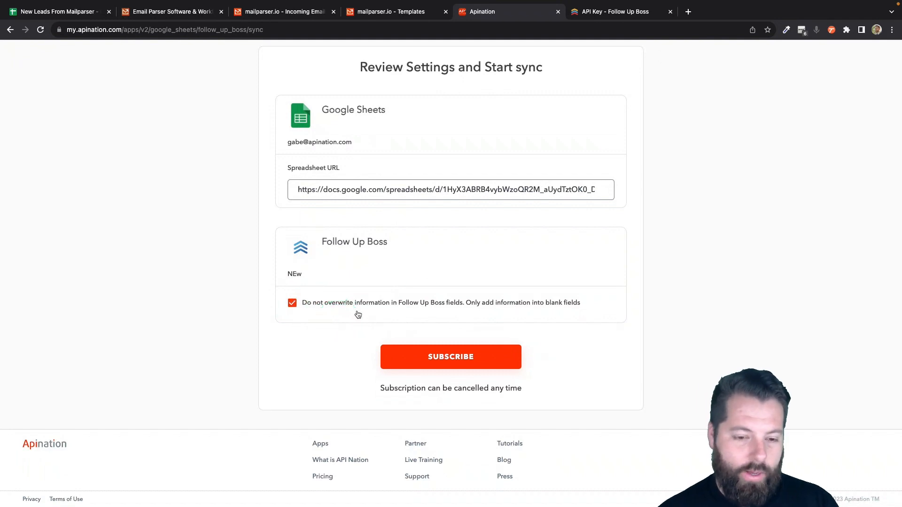
{"action": "left_click", "coordinate": [450, 360]}
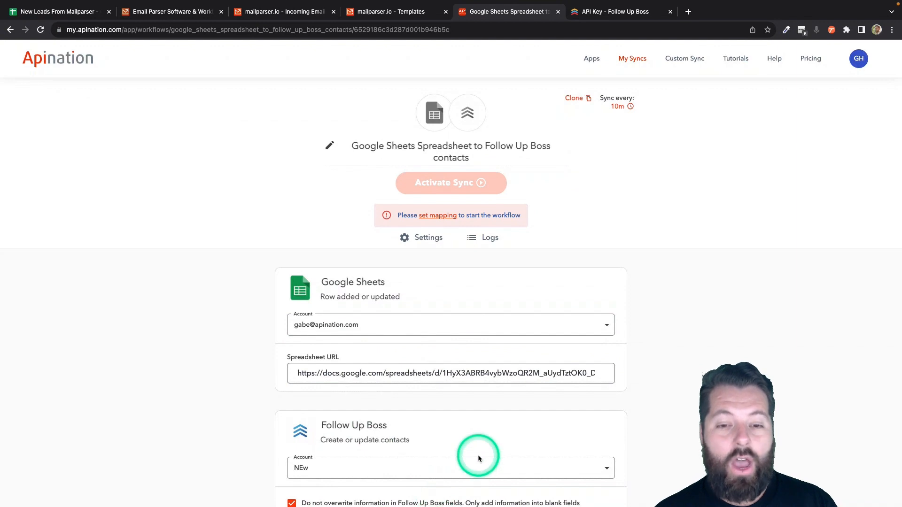
Set the sync's filter to the condition State is not Arizona.
{"action": "scroll", "coordinate": [478, 455], "scroll_direction": "down", "scroll_amount": 1}
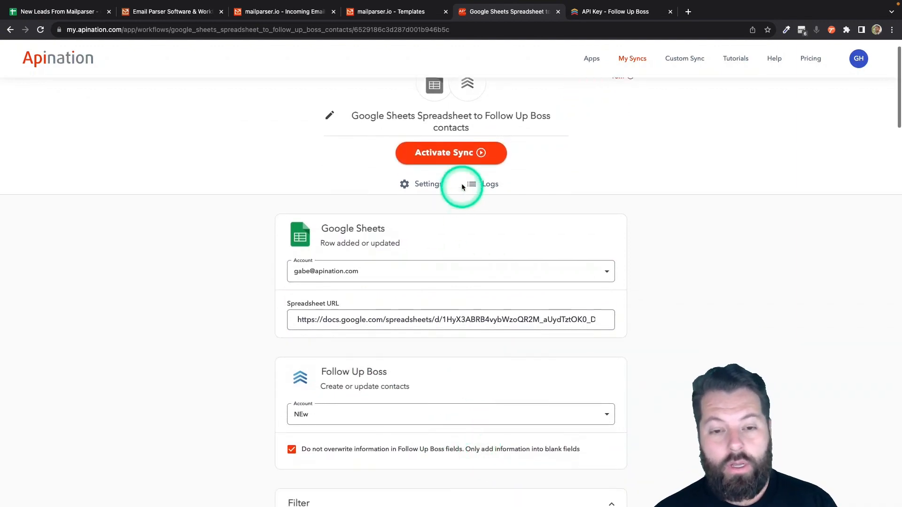
{"action": "scroll", "coordinate": [455, 284], "scroll_direction": "down", "scroll_amount": 7}
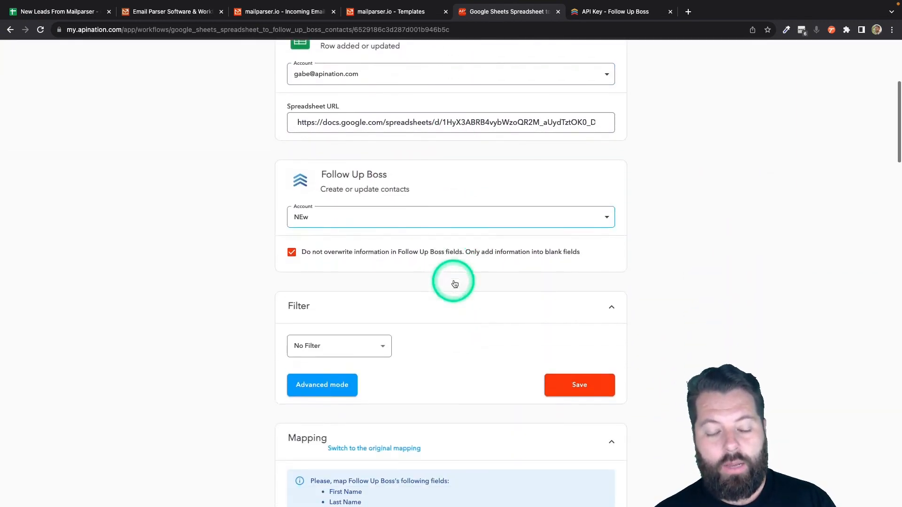
{"action": "left_click", "coordinate": [381, 228]}
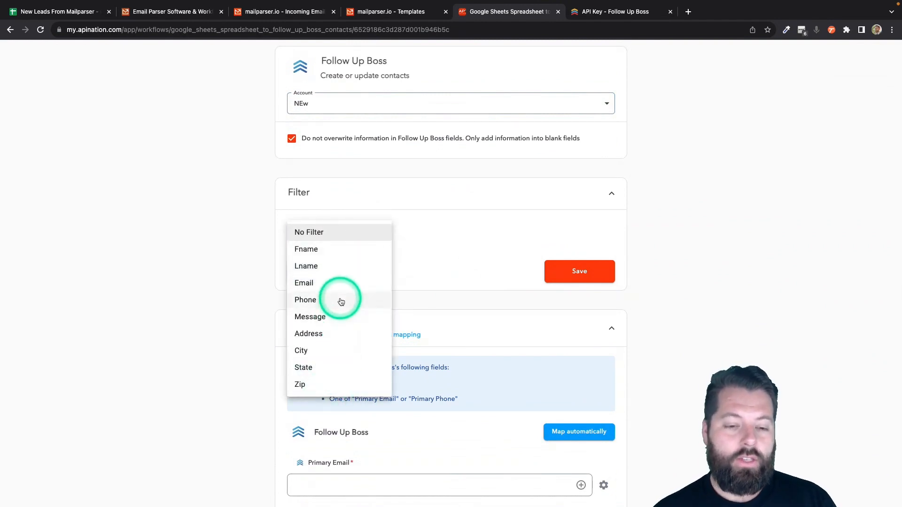
{"action": "left_click", "coordinate": [309, 371]}
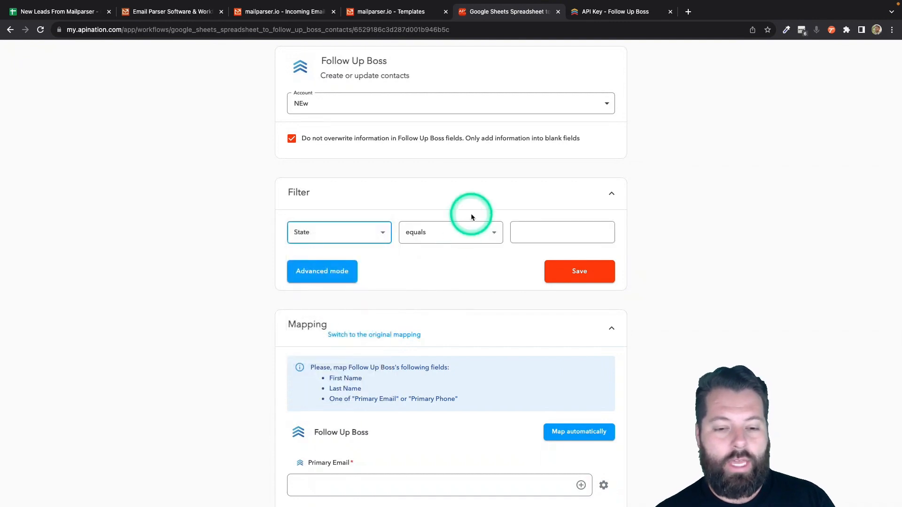
{"action": "left_click", "coordinate": [472, 234]}
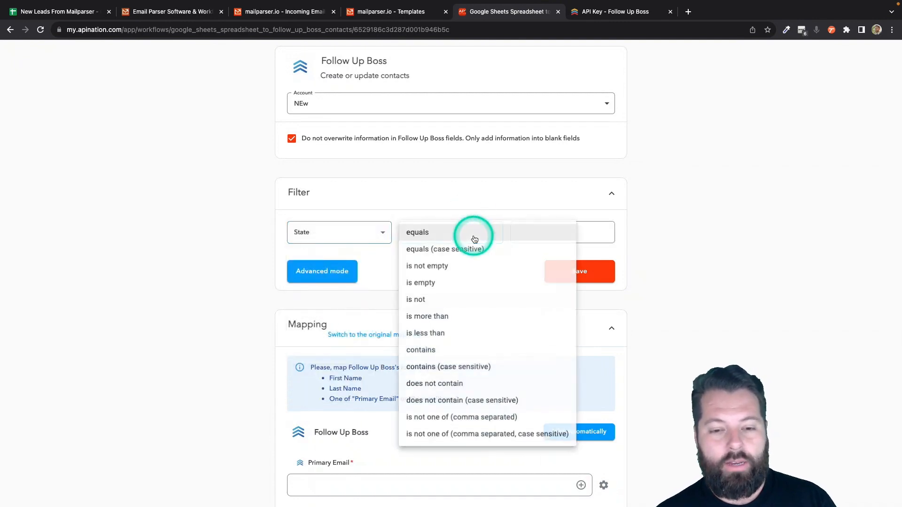
{"action": "left_click", "coordinate": [438, 301]}
{"action": "left_click", "coordinate": [533, 229]}
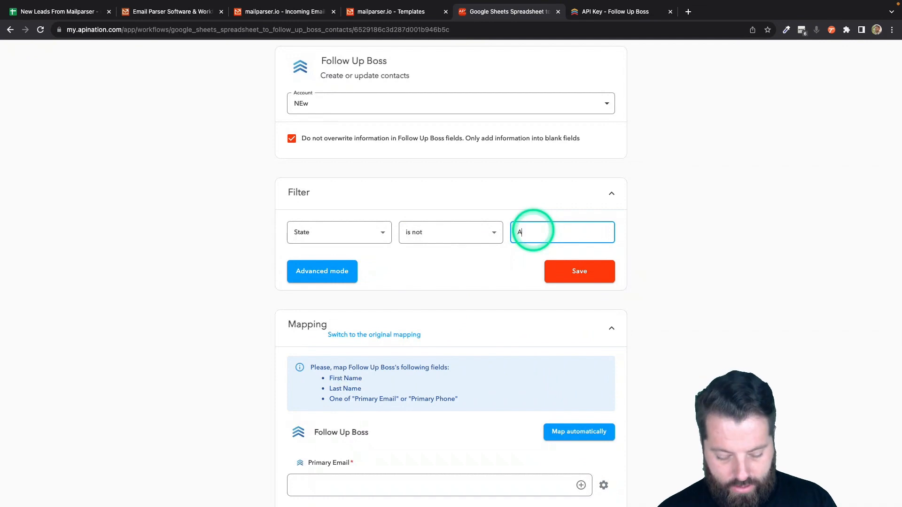
{"action": "type", "text": "Arixo"}
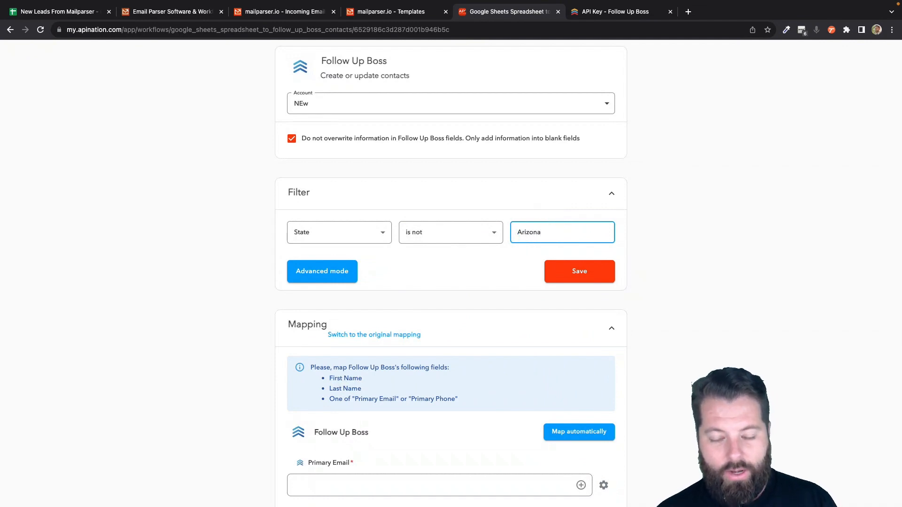
Reset the sync's filter to No Filter and save it.
{"action": "left_click", "coordinate": [381, 234]}
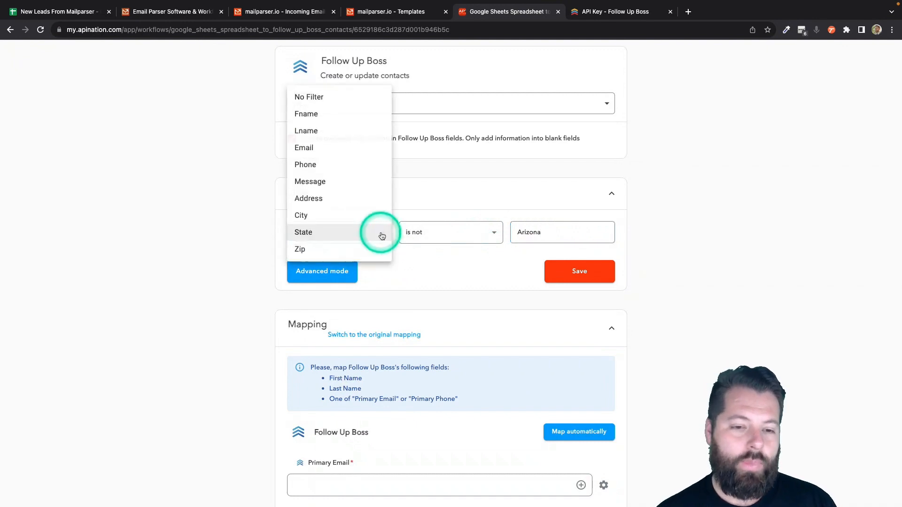
{"action": "left_click", "coordinate": [339, 95]}
{"action": "left_click", "coordinate": [572, 271]}
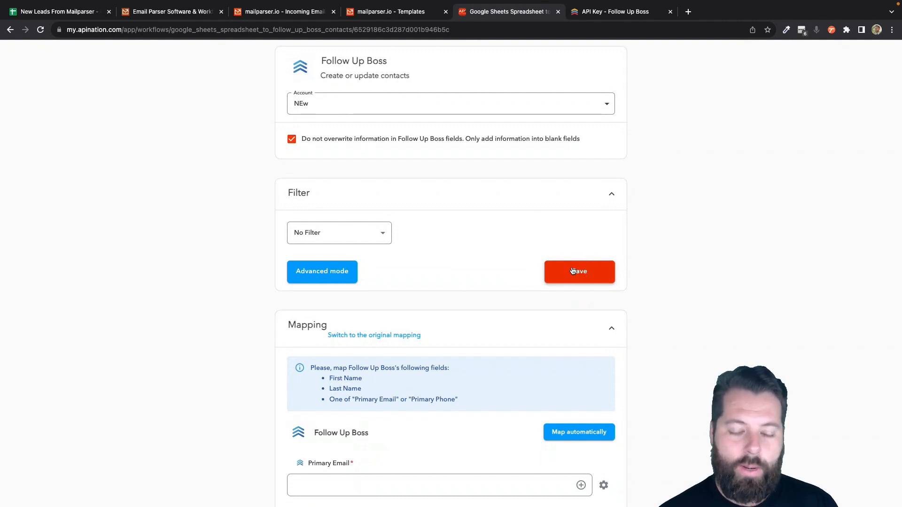
{"action": "left_click", "coordinate": [424, 216]}
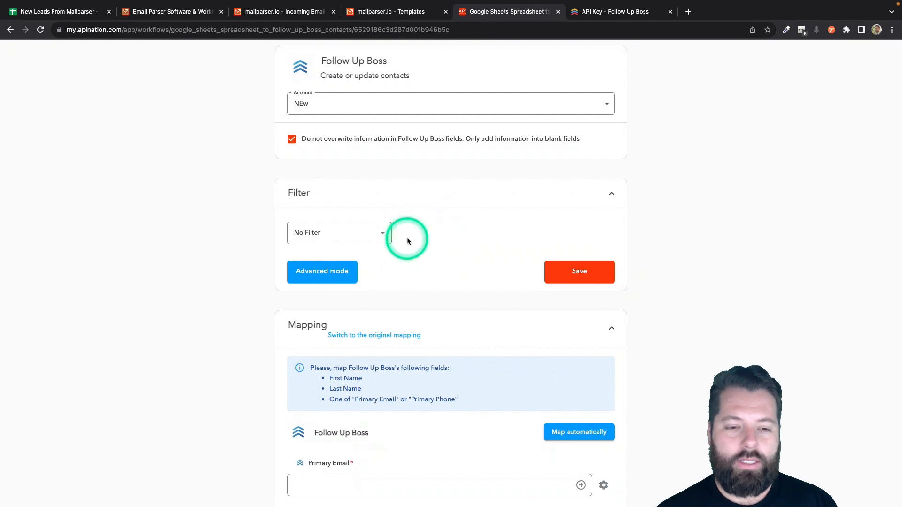
Review the required Follow Up Boss mapping fields and map Primary Email to the sheet's Email column.
{"action": "scroll", "coordinate": [407, 238], "scroll_direction": "down", "scroll_amount": 3}
{"action": "scroll", "coordinate": [407, 238], "scroll_direction": "down", "scroll_amount": 5}
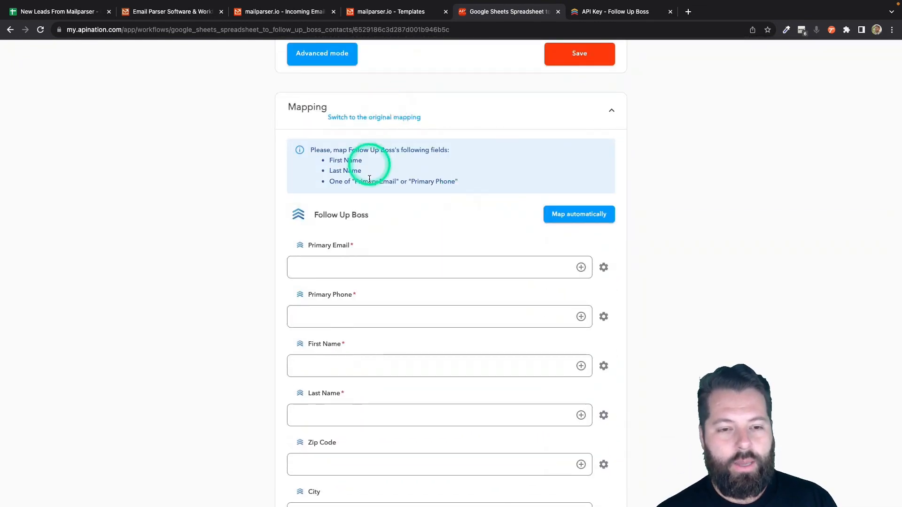
{"action": "left_click", "coordinate": [346, 277]}
{"action": "left_click", "coordinate": [343, 366]}
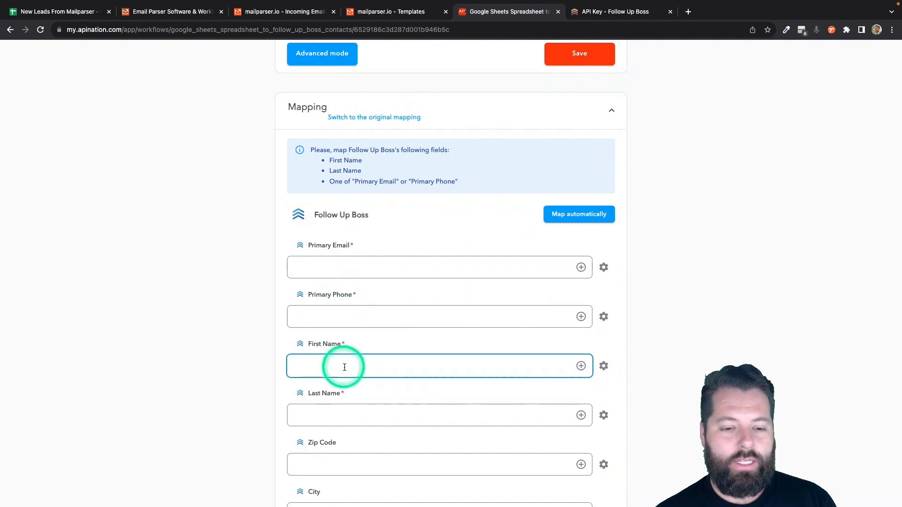
{"action": "left_click", "coordinate": [338, 403]}
{"action": "left_click", "coordinate": [345, 304]}
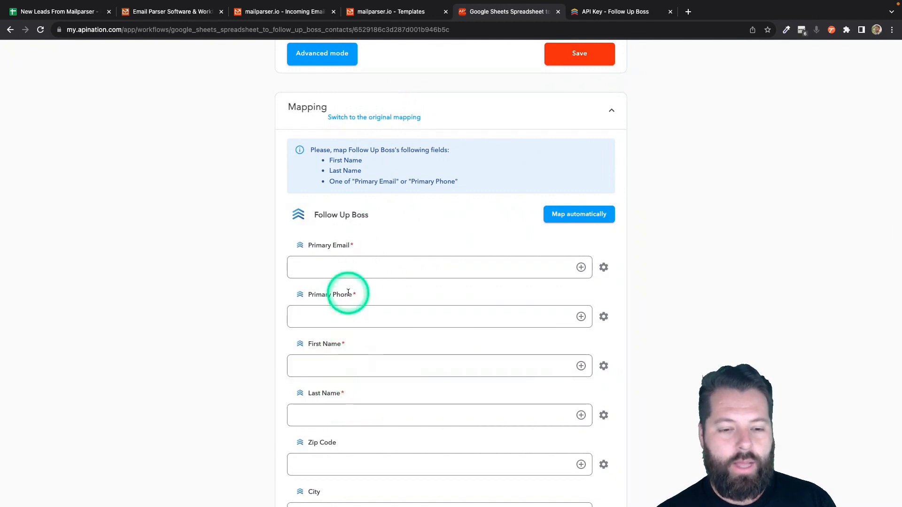
{"action": "left_click", "coordinate": [352, 246]}
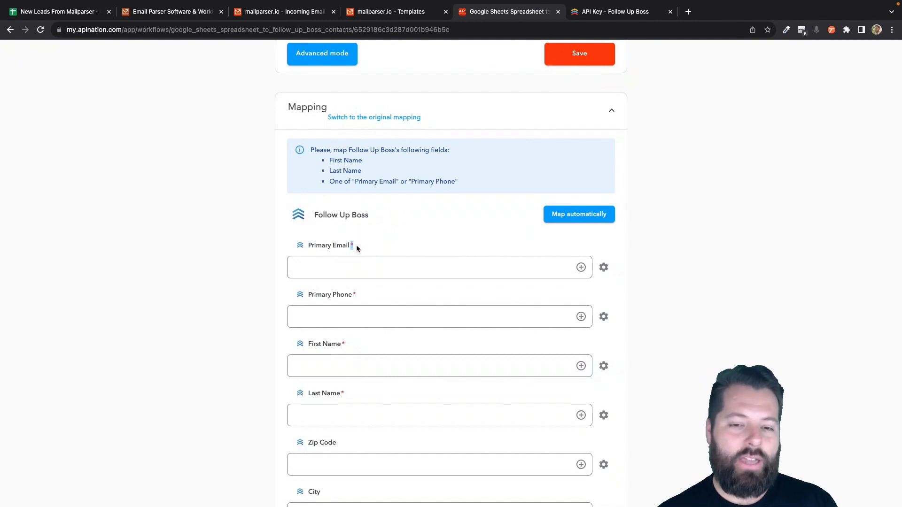
{"action": "left_click", "coordinate": [581, 268]}
{"action": "left_click", "coordinate": [457, 368]}
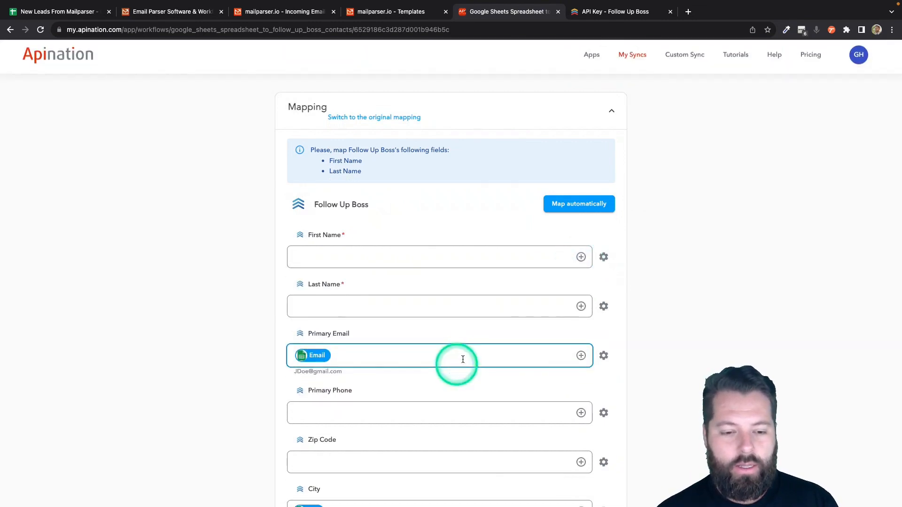
Map First Name to the sheet's Fname column and Last Name to the Lname column.
{"action": "left_click", "coordinate": [583, 257]}
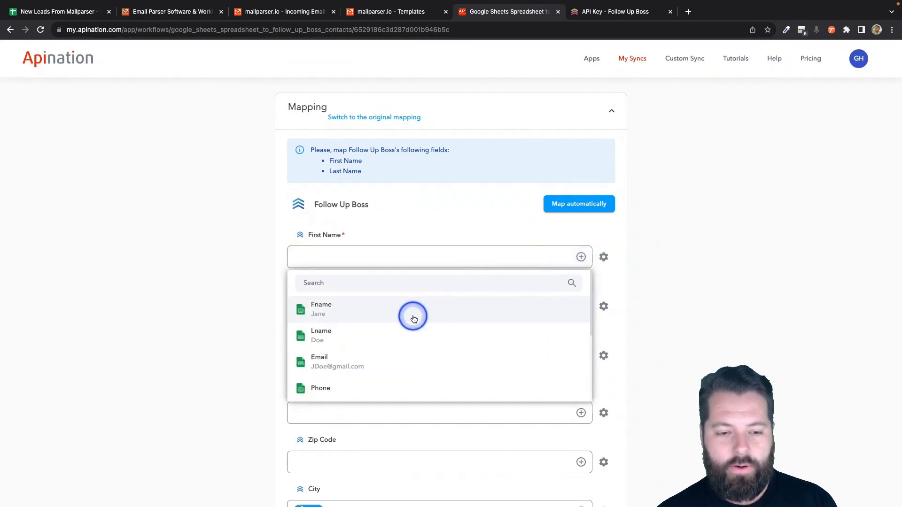
{"action": "left_click", "coordinate": [413, 314]}
{"action": "left_click", "coordinate": [583, 303]}
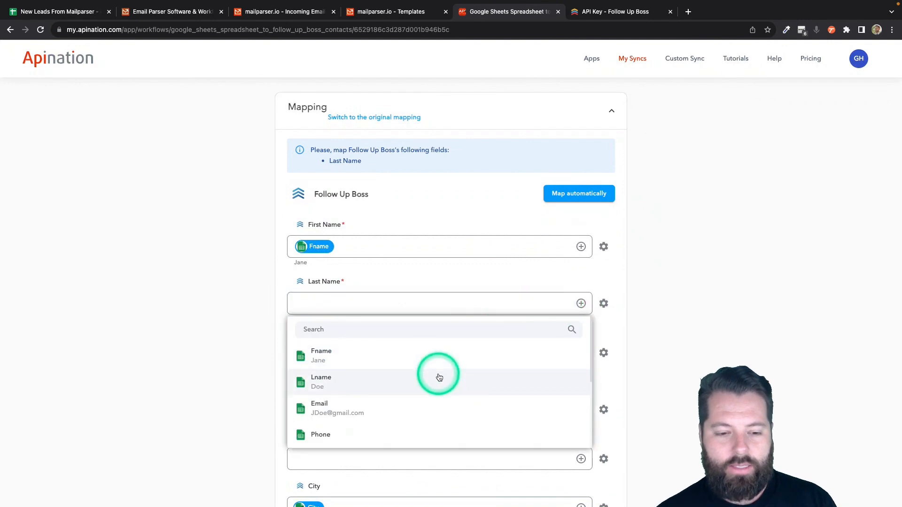
{"action": "left_click", "coordinate": [439, 376]}
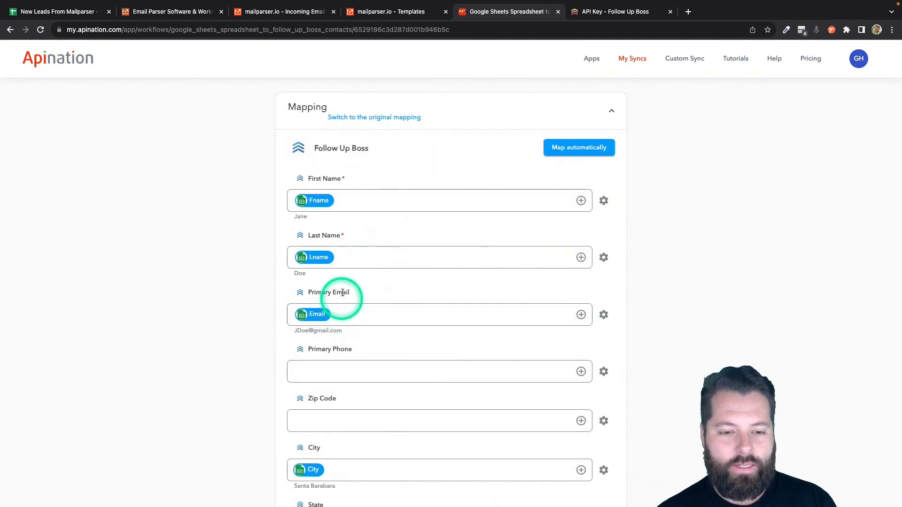
Map Primary Phone to the sheet's Phone column and Zip Code to the Zip column.
{"action": "scroll", "coordinate": [362, 362], "scroll_direction": "down", "scroll_amount": 3}
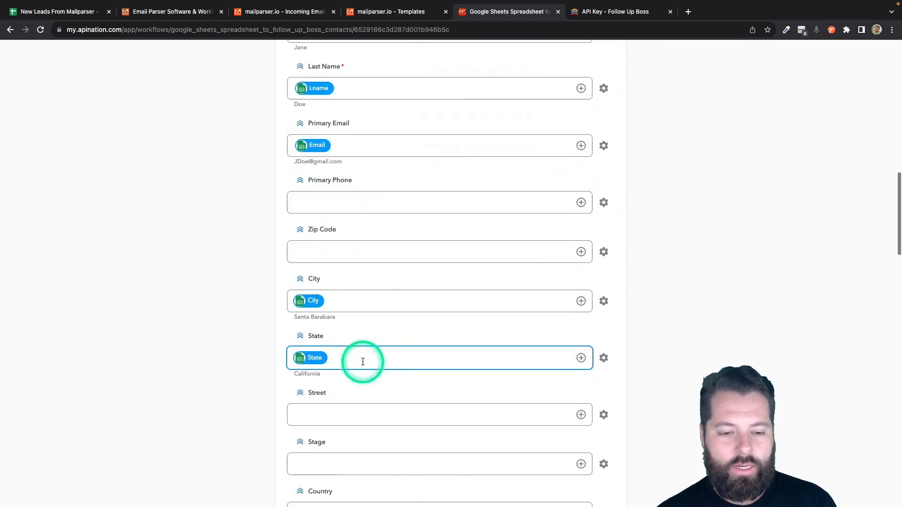
{"action": "left_click", "coordinate": [582, 203]}
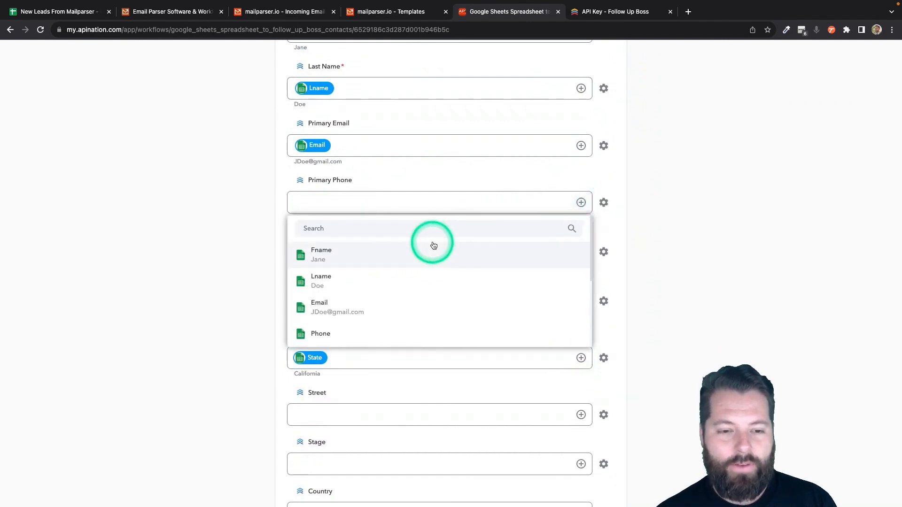
{"action": "left_click", "coordinate": [394, 332]}
{"action": "scroll", "coordinate": [390, 355], "scroll_direction": "down", "scroll_amount": 1}
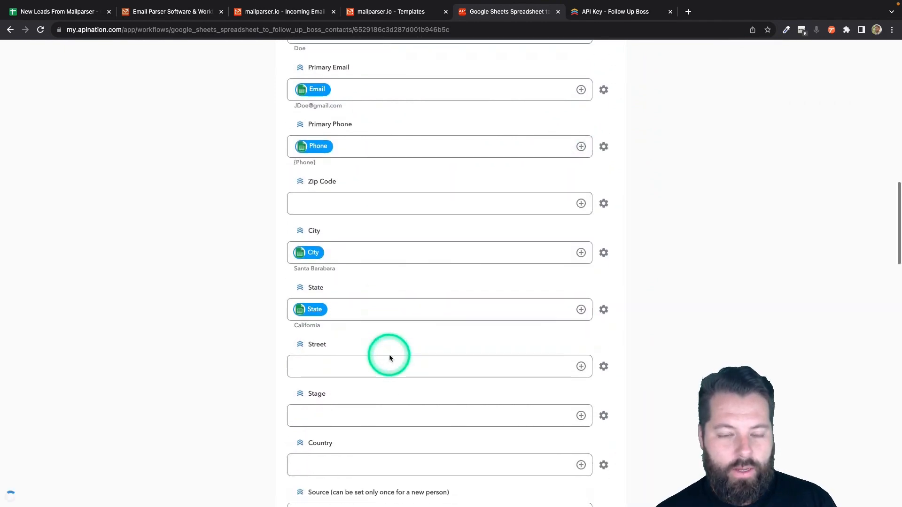
{"action": "left_click", "coordinate": [581, 201]}
{"action": "scroll", "coordinate": [470, 322], "scroll_direction": "down", "scroll_amount": 1}
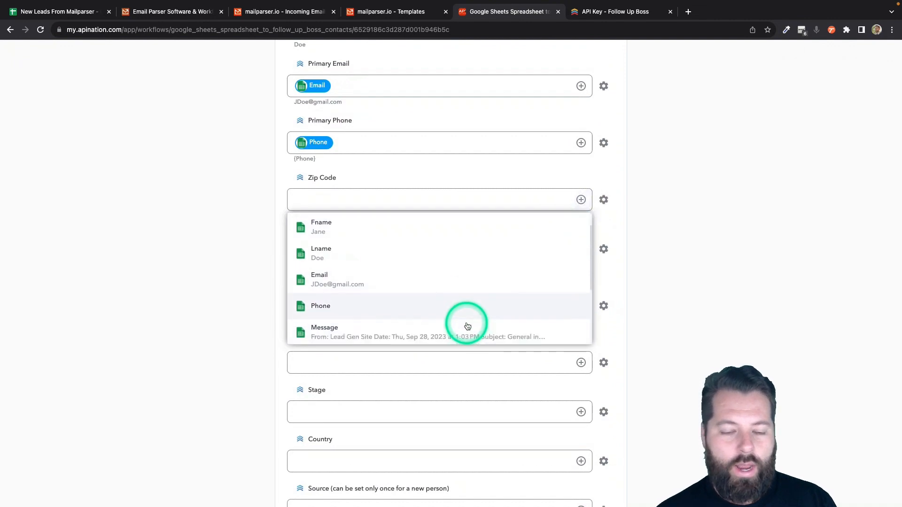
{"action": "scroll", "coordinate": [478, 283], "scroll_direction": "down", "scroll_amount": 2}
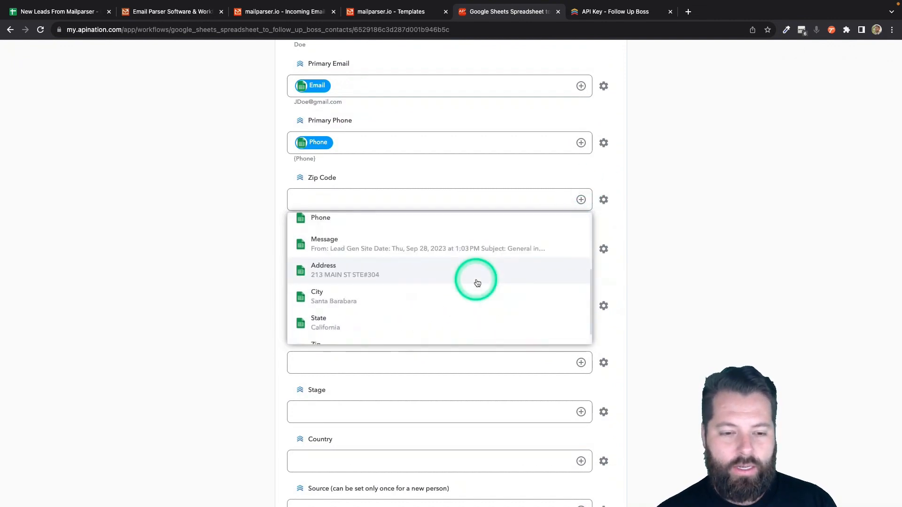
{"action": "scroll", "coordinate": [477, 282], "scroll_direction": "down", "scroll_amount": 2}
{"action": "left_click", "coordinate": [423, 305]}
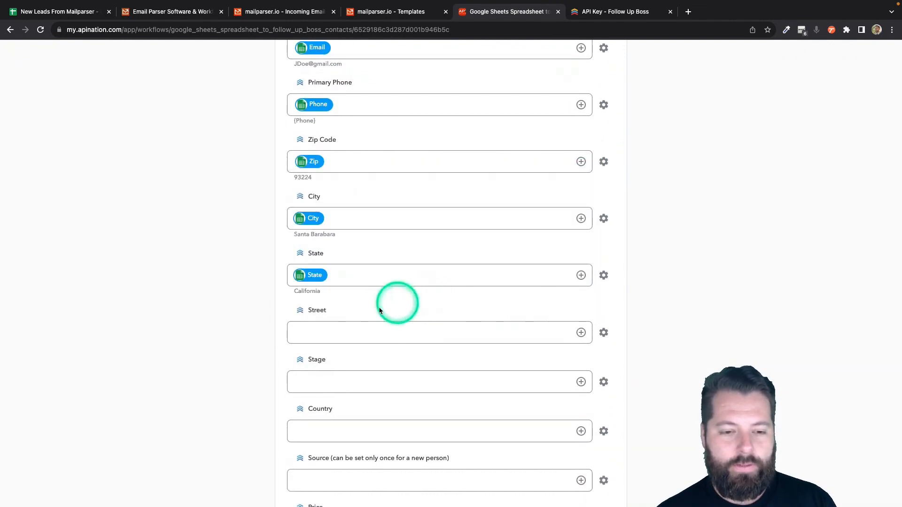
Try HotLead as a fixed value for the Follow Up Boss Tags field, and clear the field again.
{"action": "scroll", "coordinate": [353, 311], "scroll_direction": "down", "scroll_amount": 5}
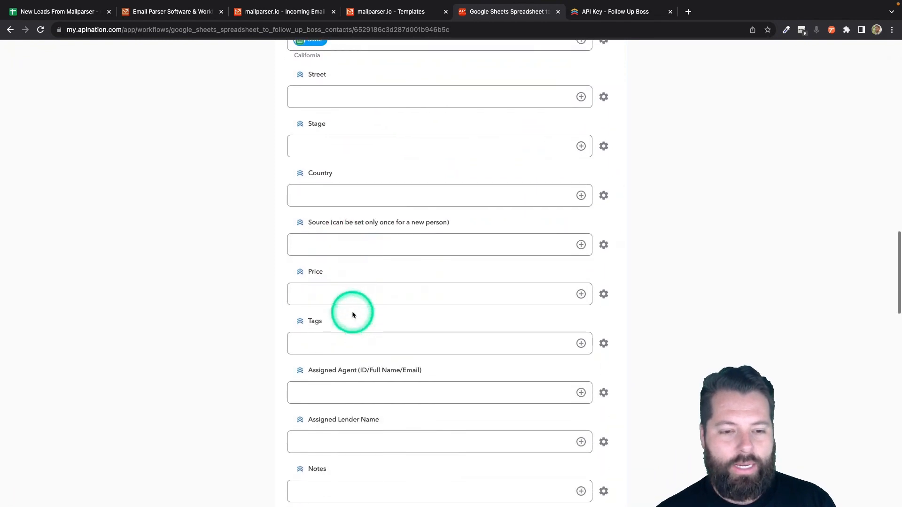
{"action": "scroll", "coordinate": [352, 312], "scroll_direction": "down", "scroll_amount": 2}
{"action": "left_click", "coordinate": [308, 272]}
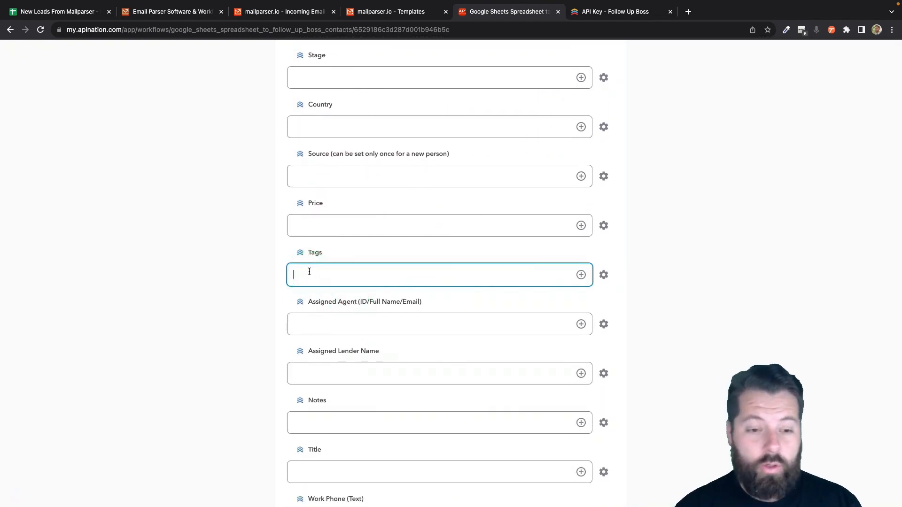
{"action": "type", "text": "Hot"}
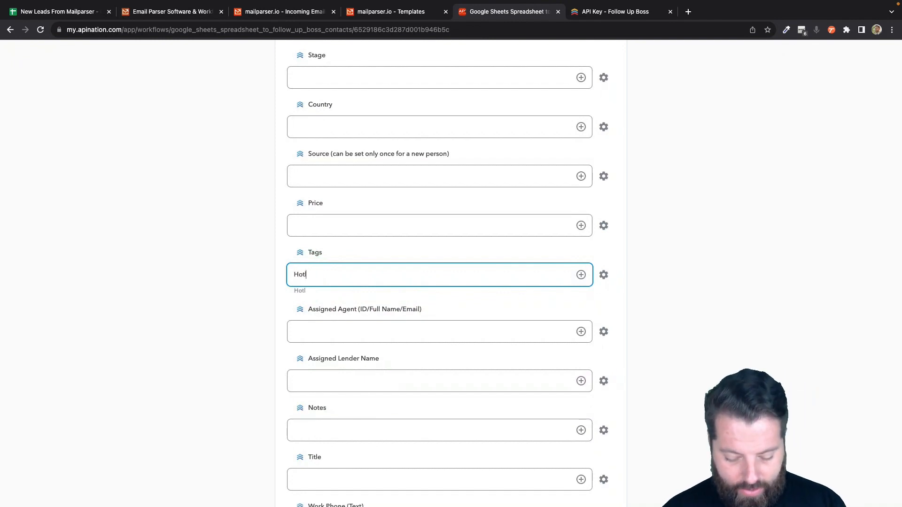
{"action": "type", "text": "Lead"}
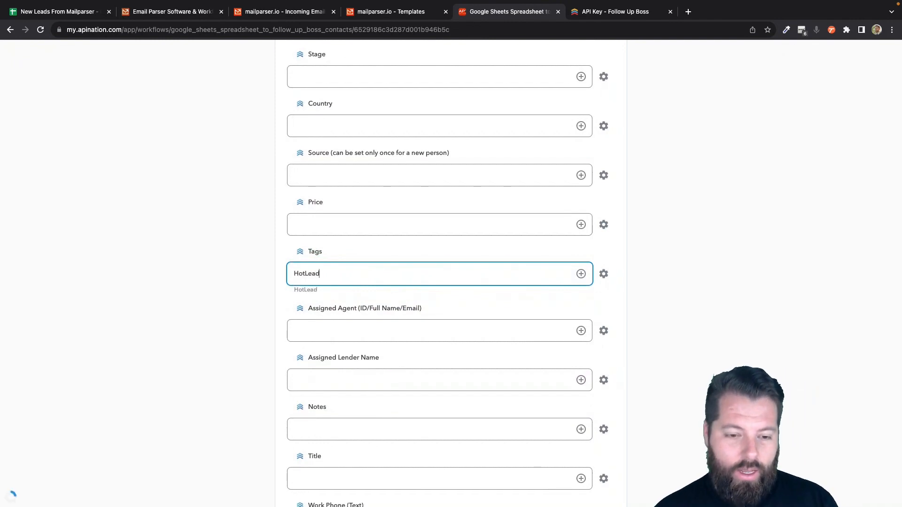
{"action": "key", "text": "BackSpace"}
{"action": "type", "text": "C"}
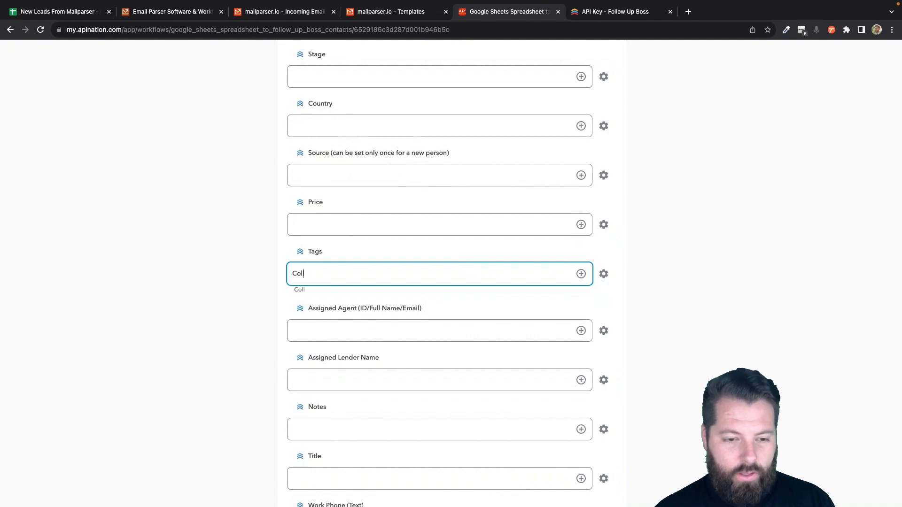
{"action": "key", "text": "BackSpace"}
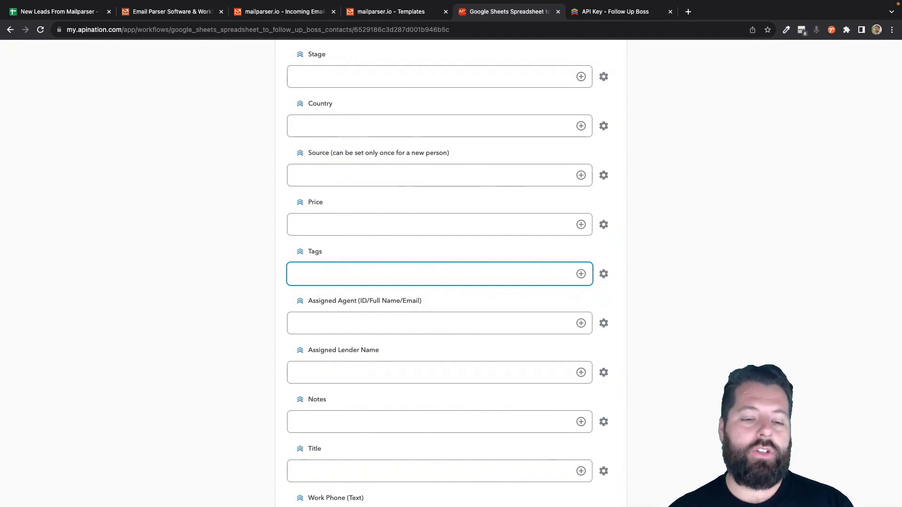
{"action": "left_click", "coordinate": [362, 317]}
{"action": "scroll", "coordinate": [479, 314], "scroll_direction": "down", "scroll_amount": 1}
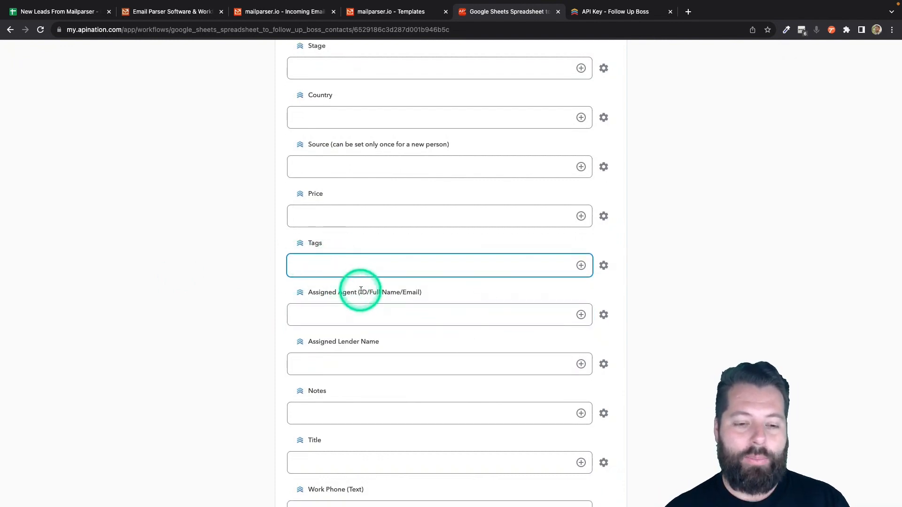
{"action": "scroll", "coordinate": [357, 353], "scroll_direction": "down", "scroll_amount": 2}
{"action": "scroll", "coordinate": [423, 338], "scroll_direction": "up", "scroll_amount": 2}
{"action": "type", "text": "w"}
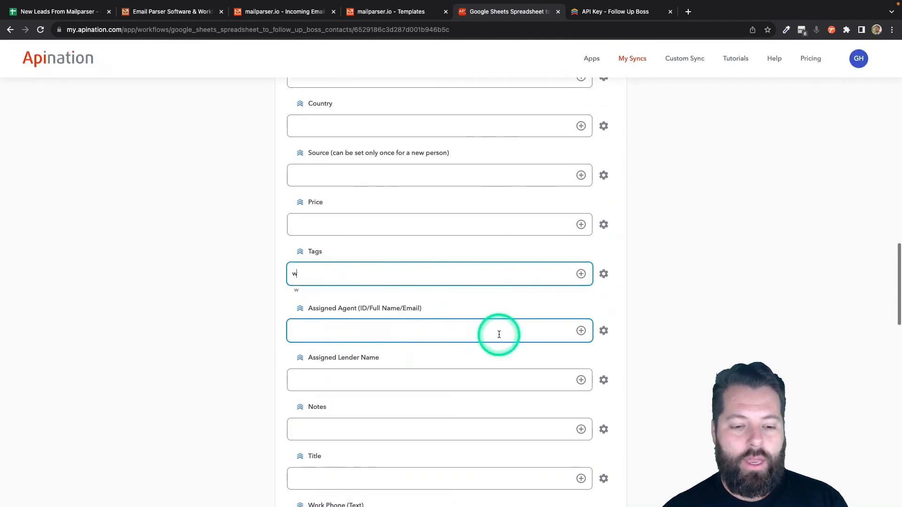
Map the Follow Up Boss Notes field to the sheet's Message column.
{"action": "left_click", "coordinate": [582, 430]}
{"action": "scroll", "coordinate": [246, 443], "scroll_direction": "down", "scroll_amount": 3}
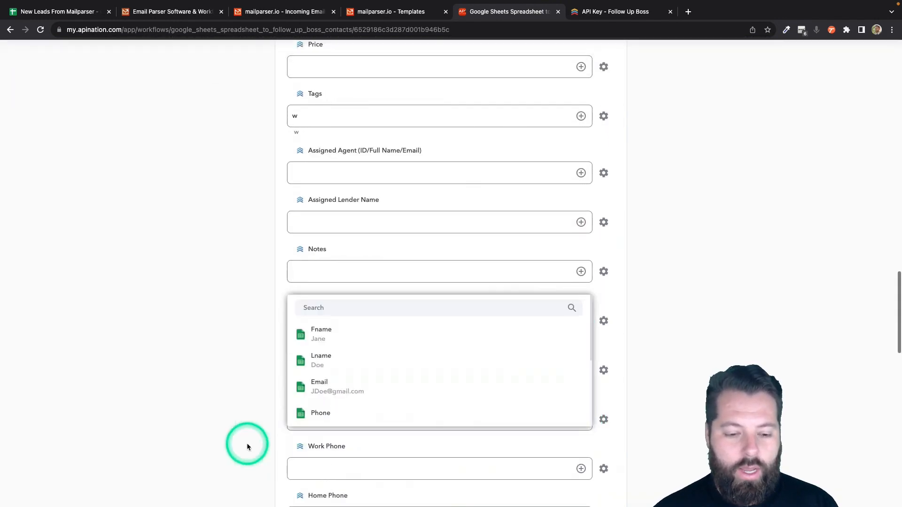
{"action": "scroll", "coordinate": [247, 444], "scroll_direction": "down", "scroll_amount": 1}
{"action": "scroll", "coordinate": [335, 364], "scroll_direction": "down", "scroll_amount": 3}
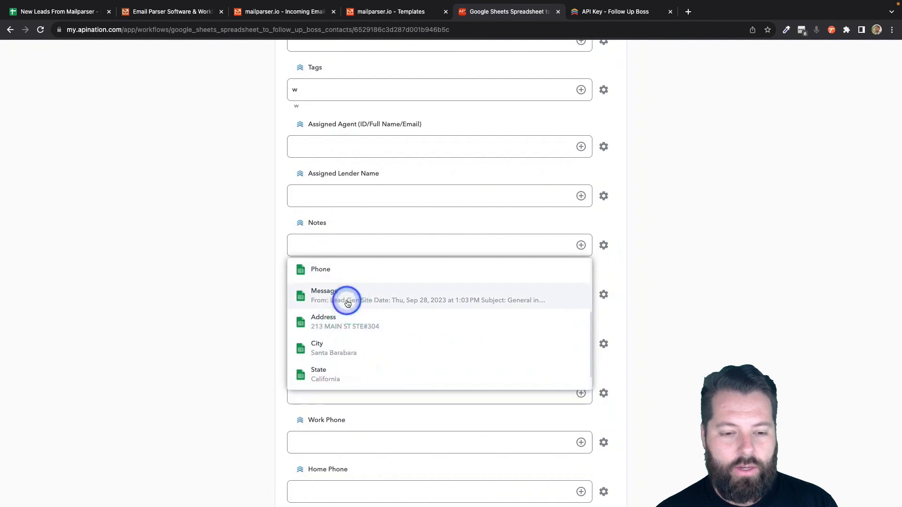
{"action": "left_click", "coordinate": [347, 302]}
Review the remaining unmapped Follow Up Boss fields, including the work and home phone, custom and Birthday fields.
{"action": "scroll", "coordinate": [273, 308], "scroll_direction": "down", "scroll_amount": 4}
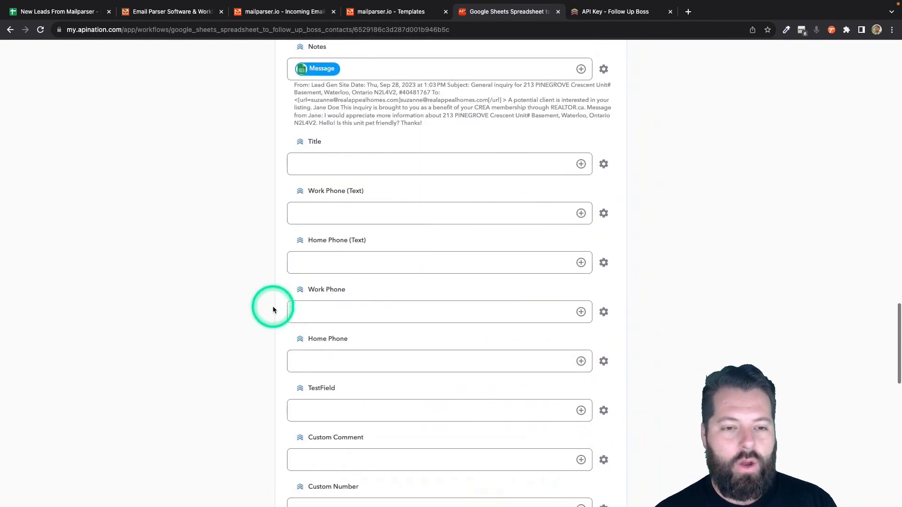
{"action": "scroll", "coordinate": [271, 277], "scroll_direction": "down", "scroll_amount": 5}
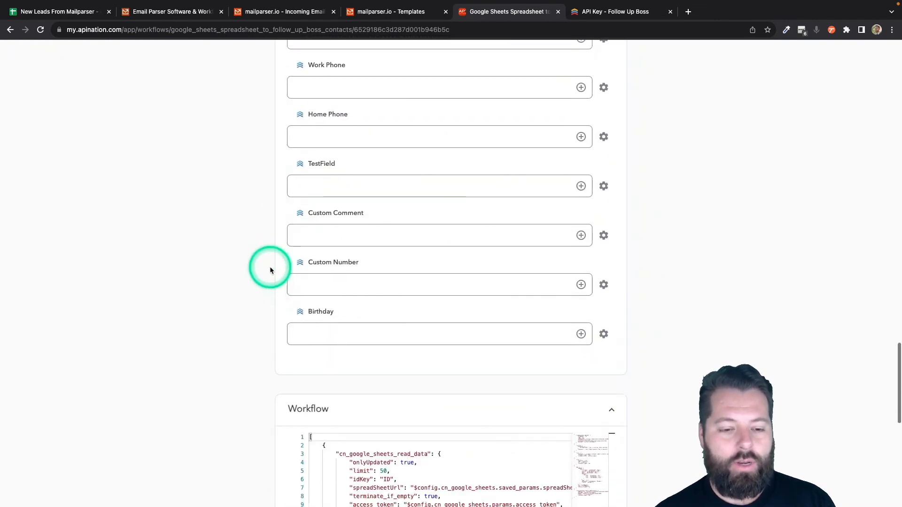
{"action": "left_click", "coordinate": [346, 283]}
{"action": "scroll", "coordinate": [347, 278], "scroll_direction": "up", "scroll_amount": 2}
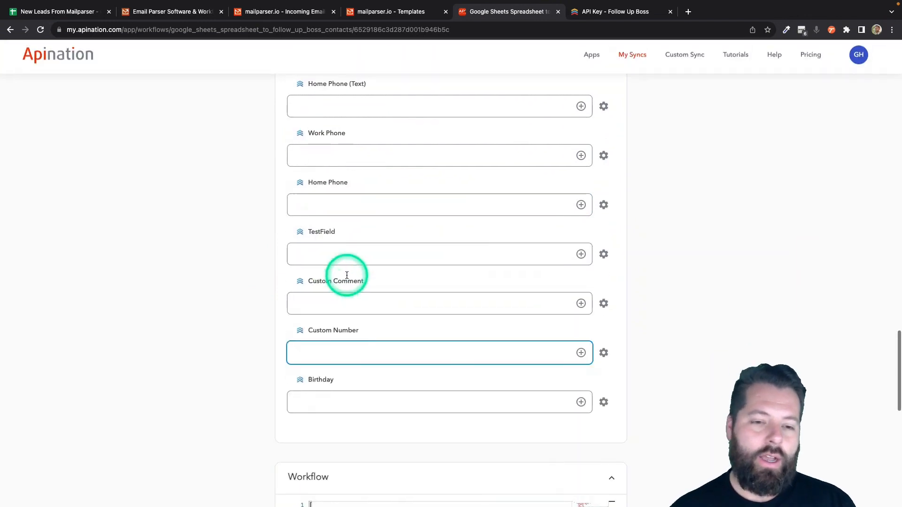
{"action": "scroll", "coordinate": [347, 275], "scroll_direction": "up", "scroll_amount": 2}
{"action": "left_click", "coordinate": [334, 217]}
{"action": "left_click", "coordinate": [355, 261]}
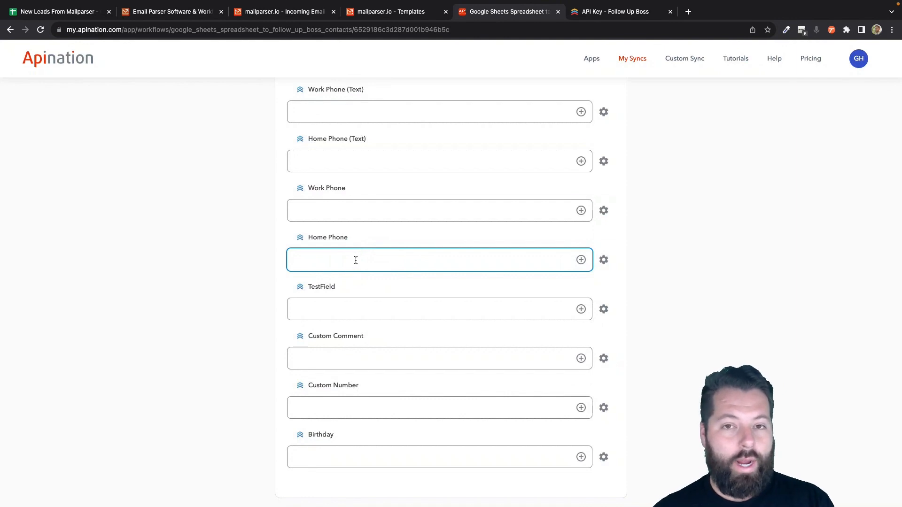
{"action": "left_click", "coordinate": [415, 305]}
{"action": "left_click", "coordinate": [437, 284]}
{"action": "left_click", "coordinate": [461, 408]}
{"action": "left_click", "coordinate": [471, 391]}
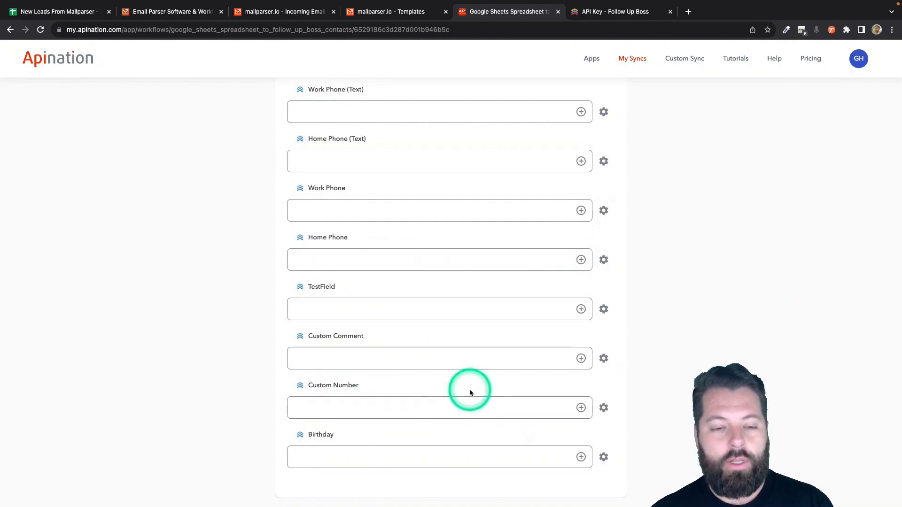
Activate the Google Sheets Spreadsheet to Follow Up Boss contacts sync.
{"action": "scroll", "coordinate": [488, 344], "scroll_direction": "up", "scroll_amount": 15}
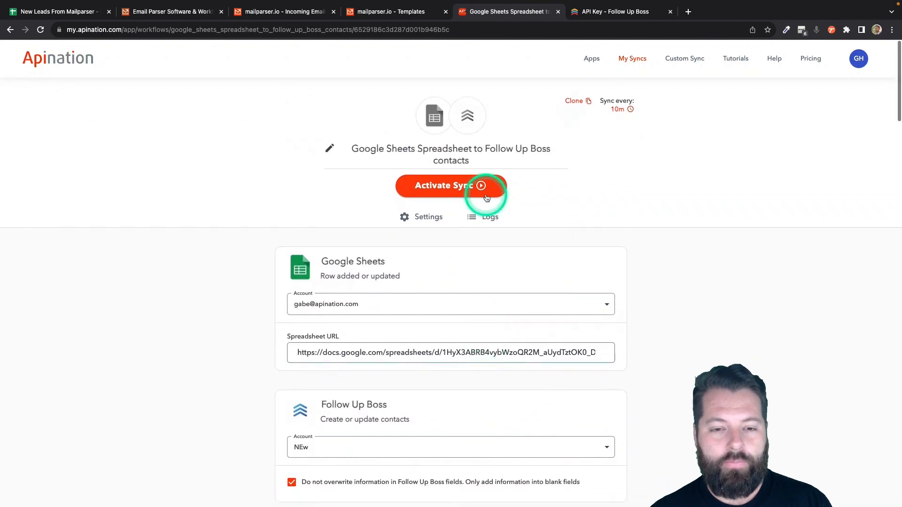
{"action": "left_click", "coordinate": [467, 184]}
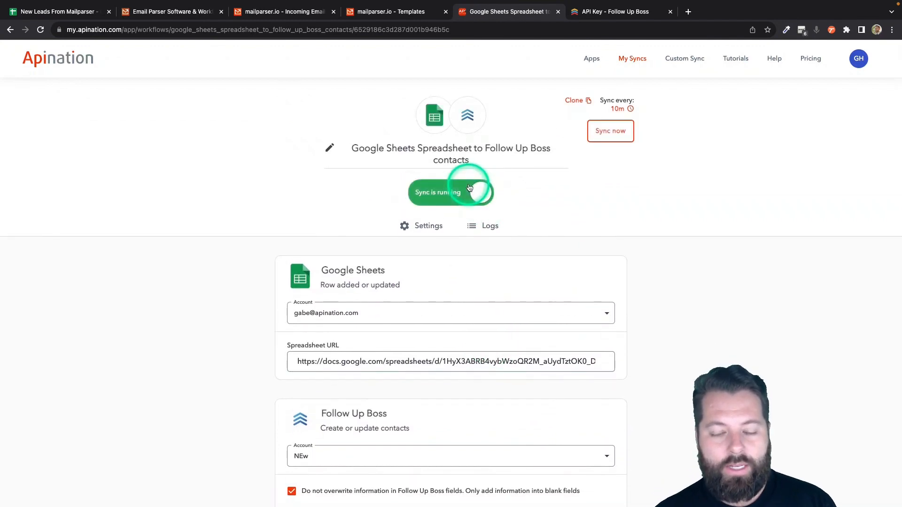